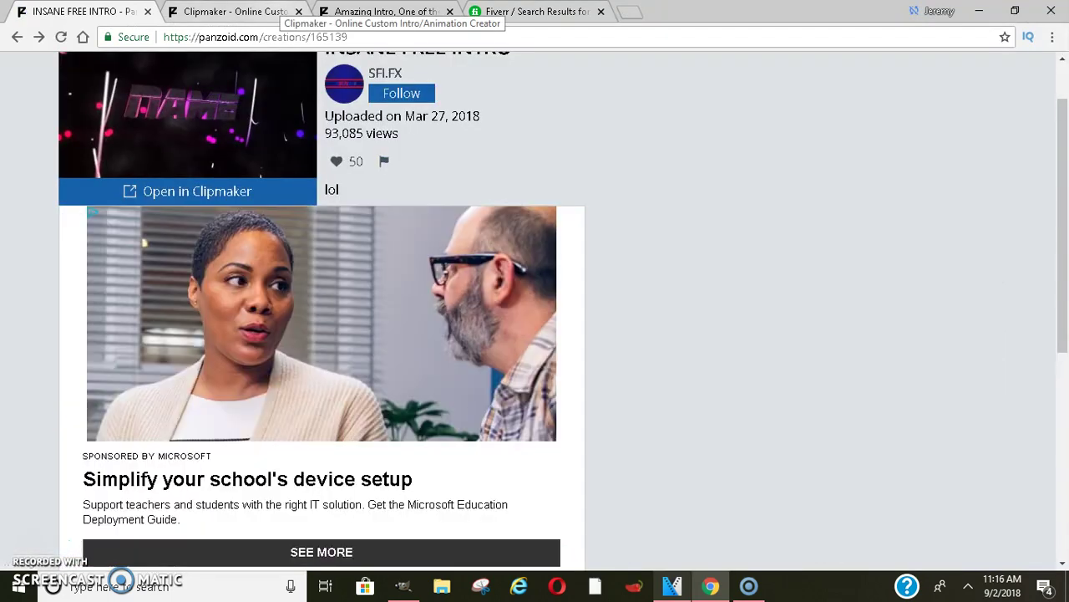
Go to the Panzoid home page and scroll through the Creations and Discussions listings
{"action": "left_click_drag", "start_coordinate": [1061, 125], "coordinate": [1065, 98]}
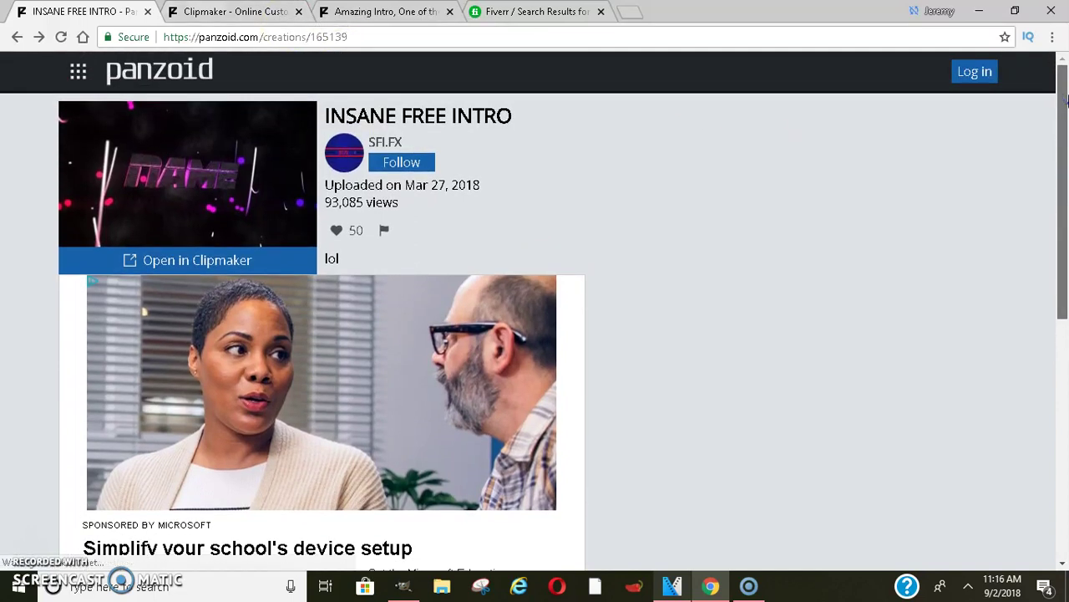
{"action": "left_click", "coordinate": [157, 69]}
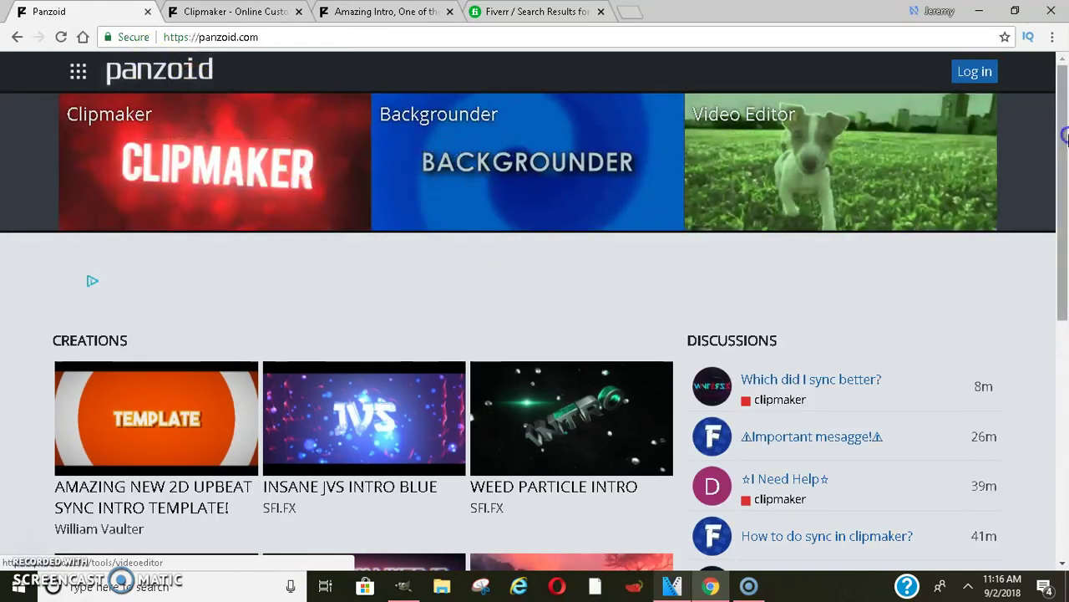
{"action": "mouse_move", "coordinate": [1065, 135]}
{"action": "left_mouse_down"}
{"action": "mouse_move", "coordinate": [1065, 333]}
{"action": "mouse_move", "coordinate": [1067, 252]}
{"action": "left_mouse_up"}
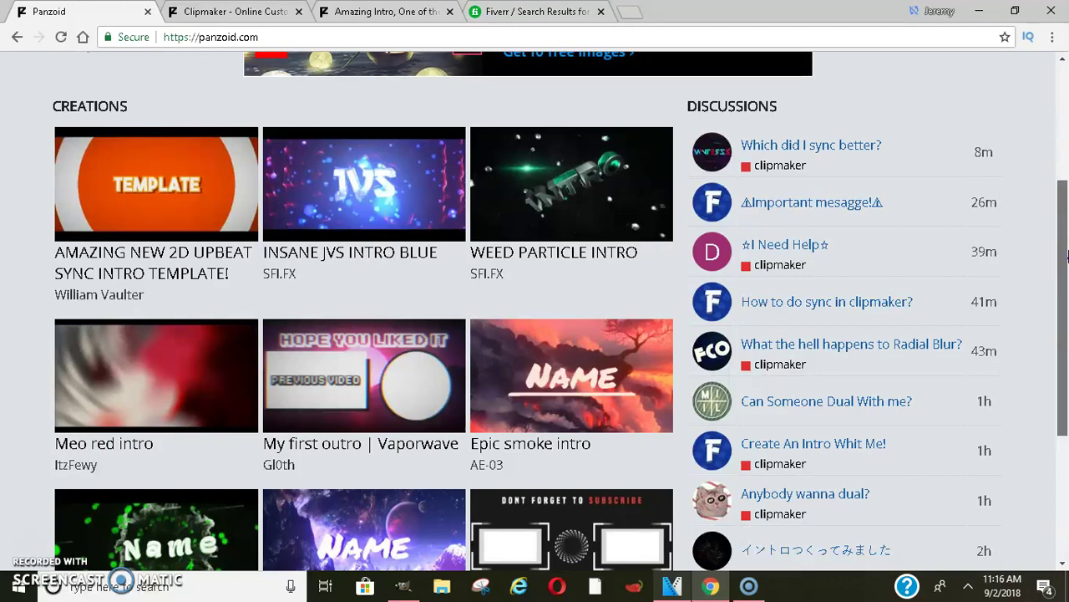
{"action": "left_click_drag", "start_coordinate": [1067, 252], "coordinate": [1066, 310]}
Open FREE OUTRO TEMPLATE!! #6 and scroll through Kubanix's related outro templates #15–#22
{"action": "left_click", "coordinate": [587, 447]}
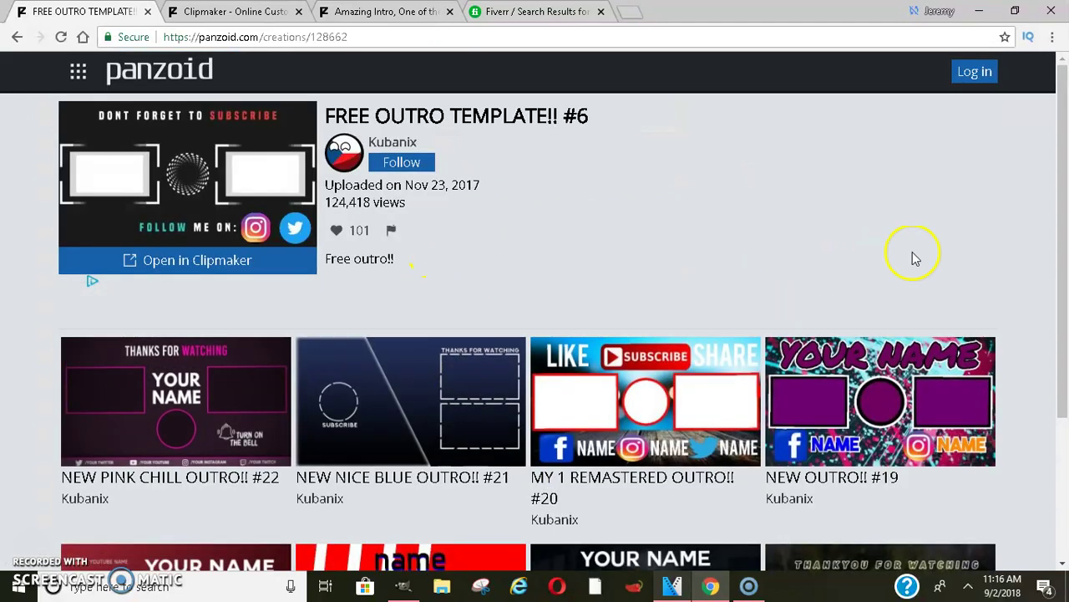
{"action": "left_click_drag", "start_coordinate": [1065, 142], "coordinate": [1065, 174]}
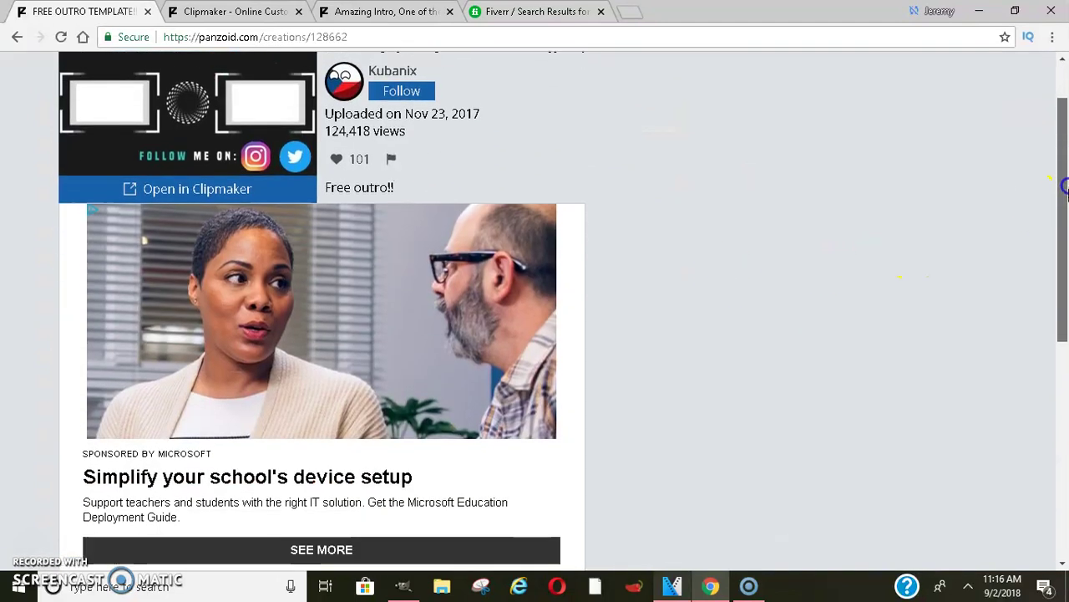
{"action": "scroll", "coordinate": [1055, 251], "scroll_direction": "down", "scroll_amount": 4}
{"action": "scroll", "coordinate": [1045, 334], "scroll_direction": "down", "scroll_amount": 1}
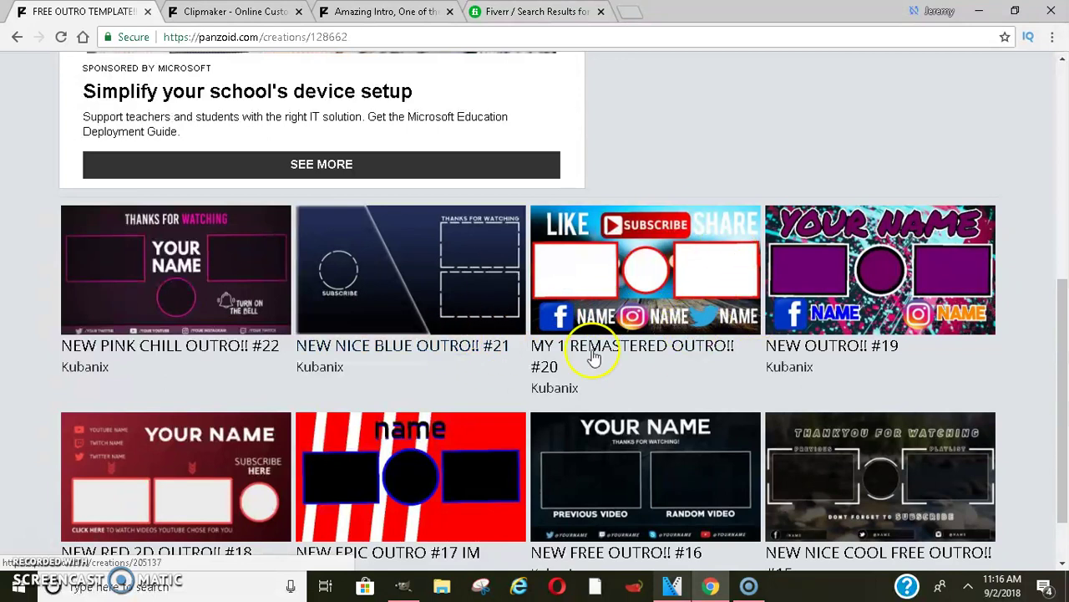
{"action": "scroll", "coordinate": [1061, 351], "scroll_direction": "down", "scroll_amount": 1}
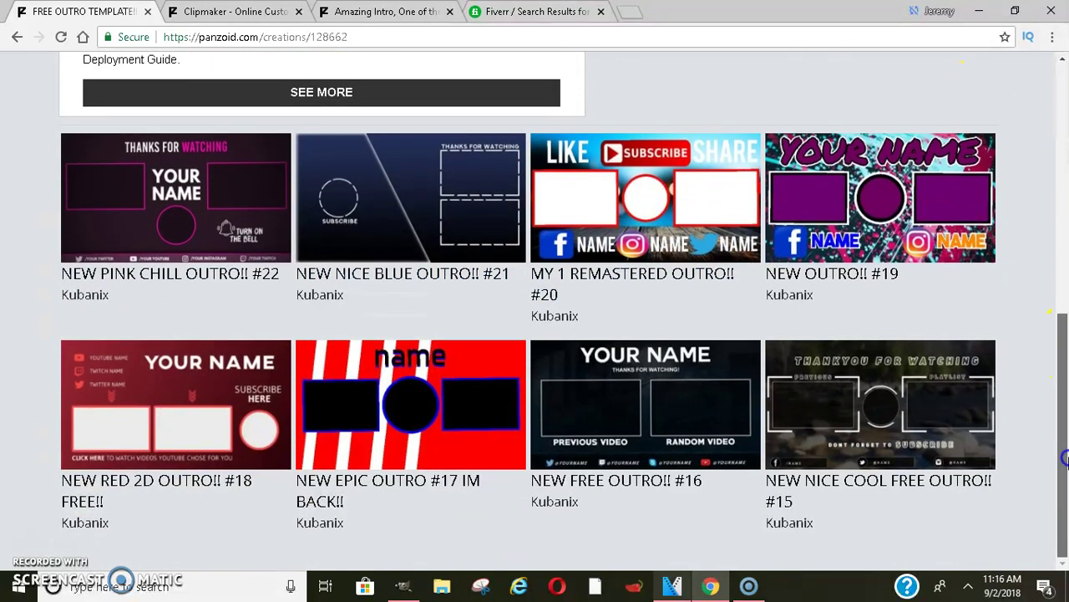
{"action": "left_click_drag", "start_coordinate": [1062, 358], "coordinate": [1061, 104]}
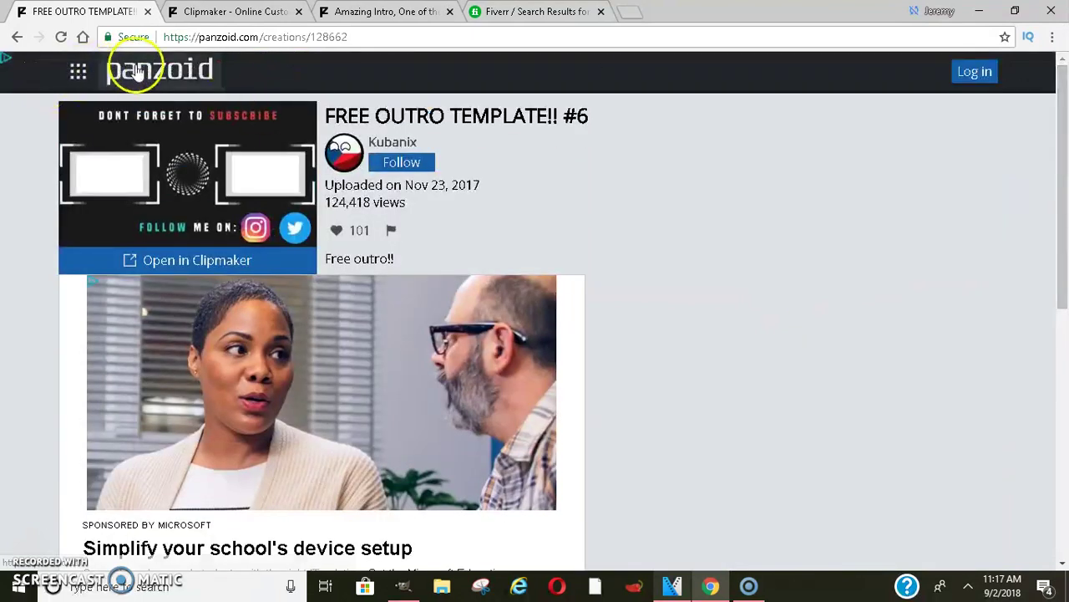
Return to the Panzoid home page and scroll down the Creations grid
{"action": "left_click", "coordinate": [20, 38]}
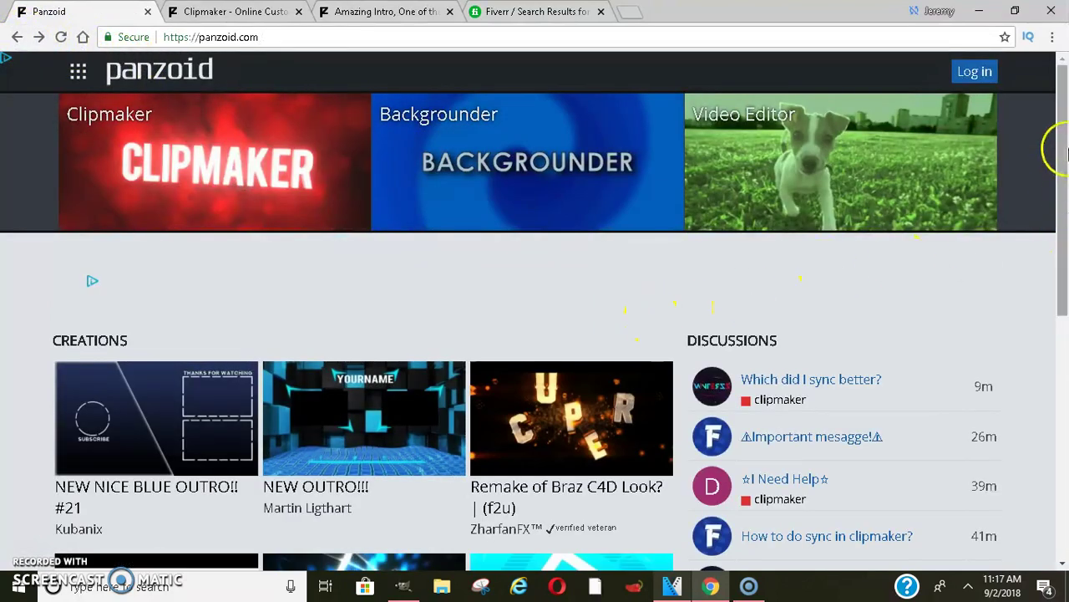
{"action": "left_click_drag", "start_coordinate": [1063, 146], "coordinate": [1064, 332]}
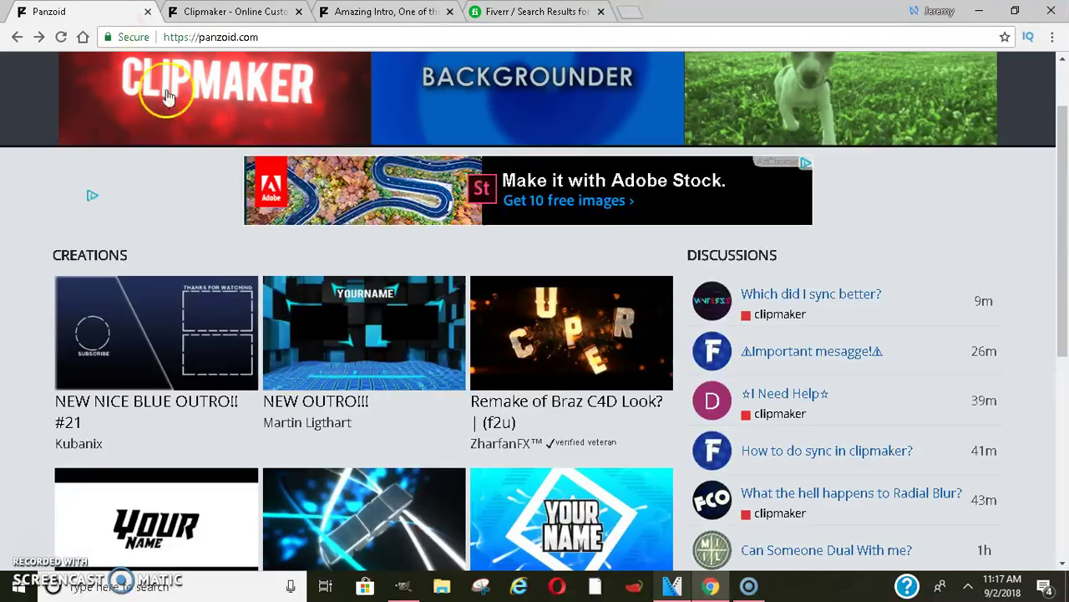
{"action": "scroll", "coordinate": [938, 288], "scroll_direction": "down", "scroll_amount": 2}
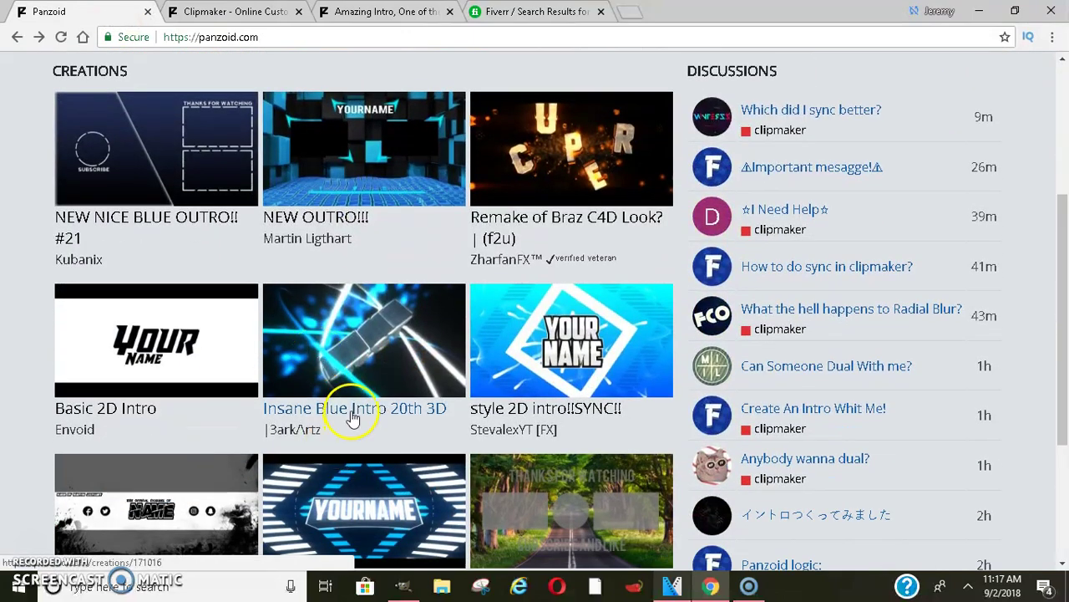
Open the Insane Blue Intro 20th 3D creation and load it in Clipmaker
{"action": "left_click", "coordinate": [351, 411]}
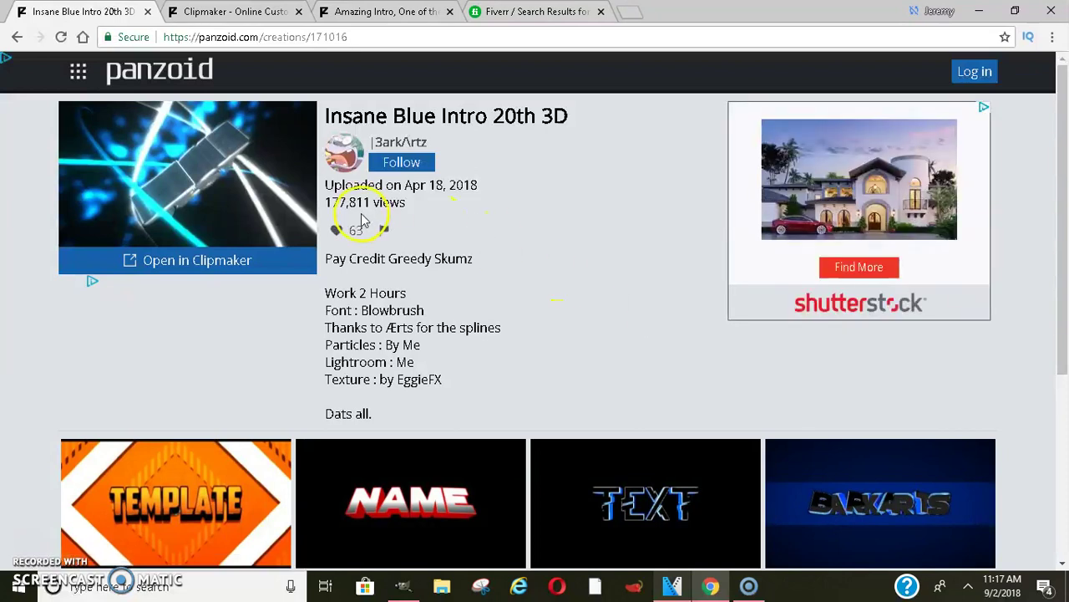
{"action": "left_click", "coordinate": [279, 273]}
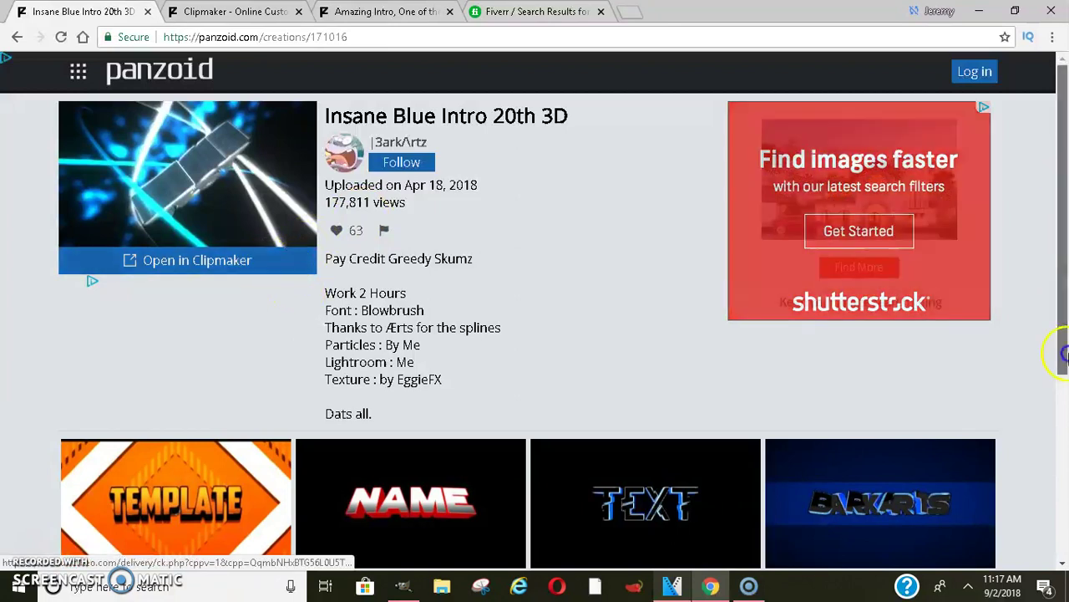
{"action": "scroll", "coordinate": [1063, 353], "scroll_direction": "down", "scroll_amount": 3}
{"action": "scroll", "coordinate": [1018, 319], "scroll_direction": "up", "scroll_amount": 1}
{"action": "scroll", "coordinate": [685, 465], "scroll_direction": "up", "scroll_amount": 2}
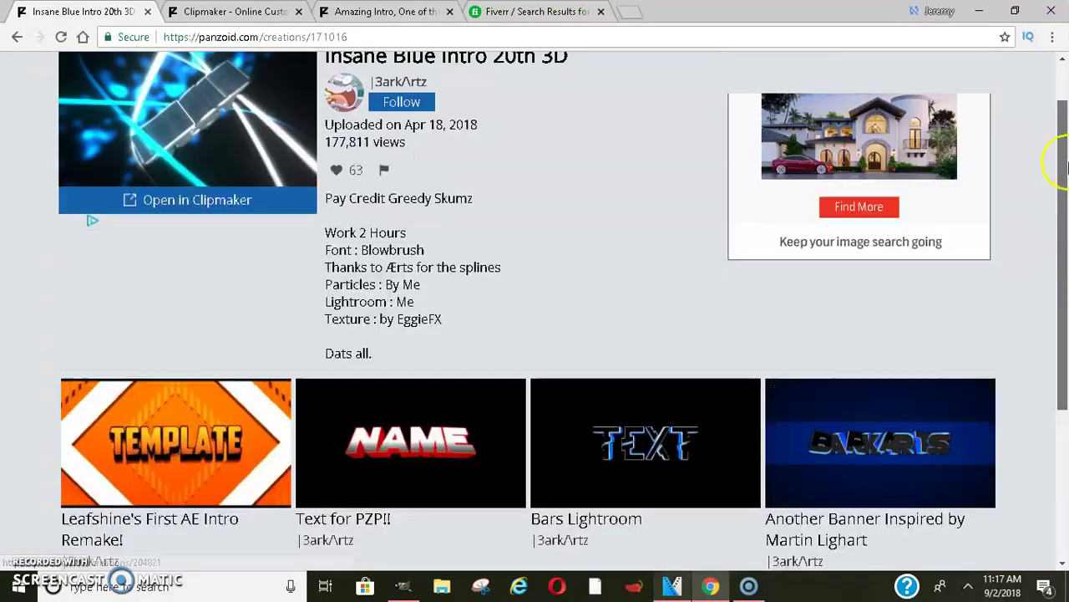
Switch back to the Jeremy intro, orbit the preview to face the text, and scroll the project panel
{"action": "key", "text": "ctrl+Tab"}
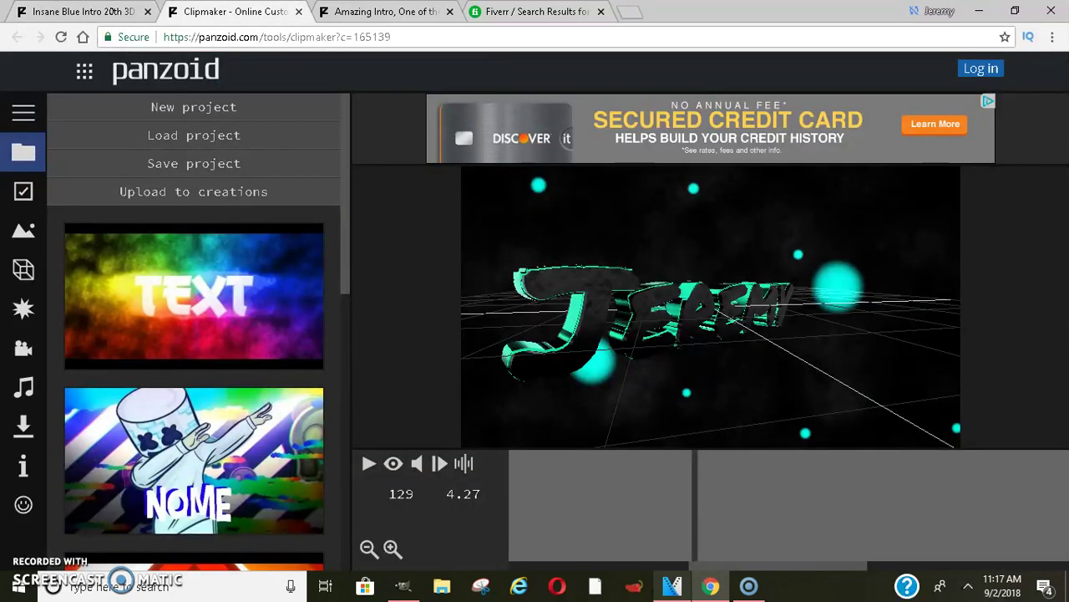
{"action": "mouse_move", "coordinate": [721, 228]}
{"action": "left_mouse_down"}
{"action": "mouse_move", "coordinate": [587, 308]}
{"action": "mouse_move", "coordinate": [544, 318]}
{"action": "left_mouse_up"}
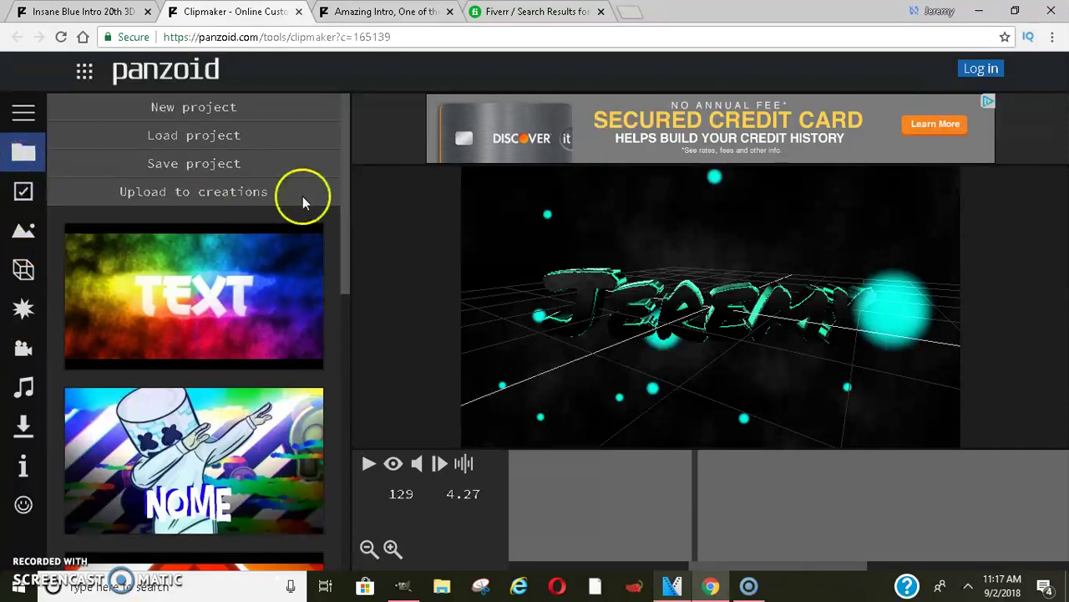
{"action": "scroll", "coordinate": [351, 401], "scroll_direction": "down", "scroll_amount": 5}
{"action": "scroll", "coordinate": [349, 291], "scroll_direction": "down", "scroll_amount": 3}
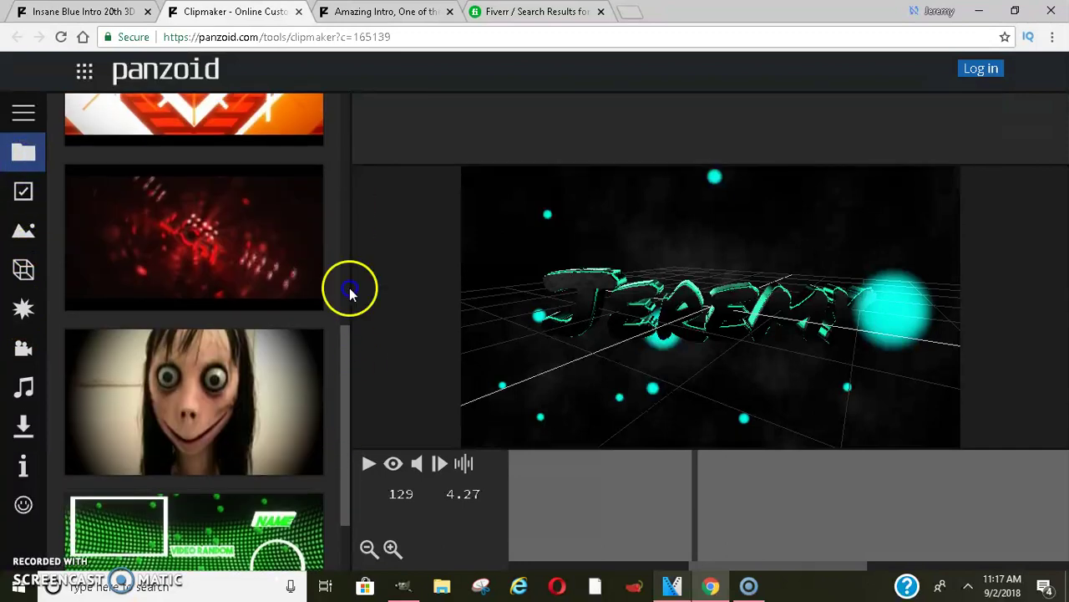
{"action": "scroll", "coordinate": [342, 158], "scroll_direction": "up", "scroll_amount": 9}
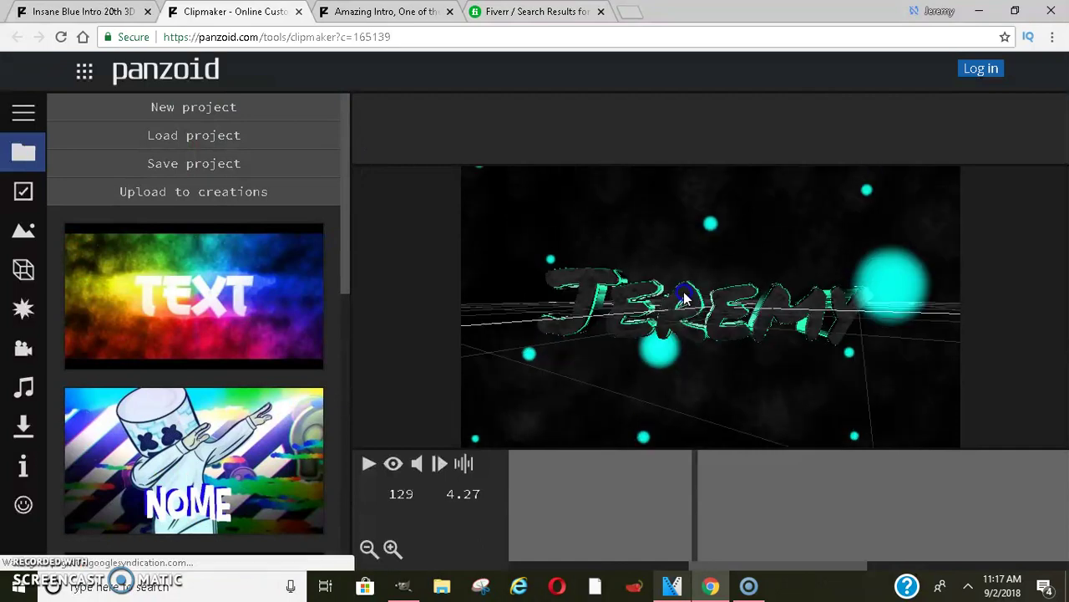
Show the scene object list and view the first Jeremy 3D text's settings
{"action": "left_click", "coordinate": [24, 271]}
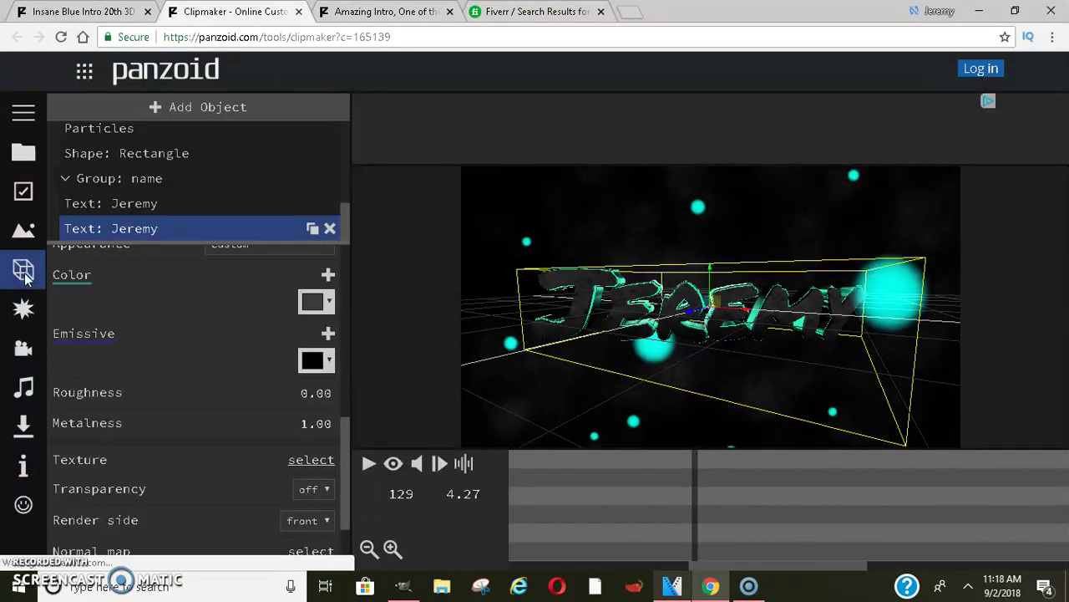
{"action": "mouse_move", "coordinate": [341, 430]}
{"action": "left_mouse_down"}
{"action": "mouse_move", "coordinate": [338, 258]}
{"action": "mouse_move", "coordinate": [346, 495]}
{"action": "mouse_move", "coordinate": [338, 249]}
{"action": "left_mouse_up"}
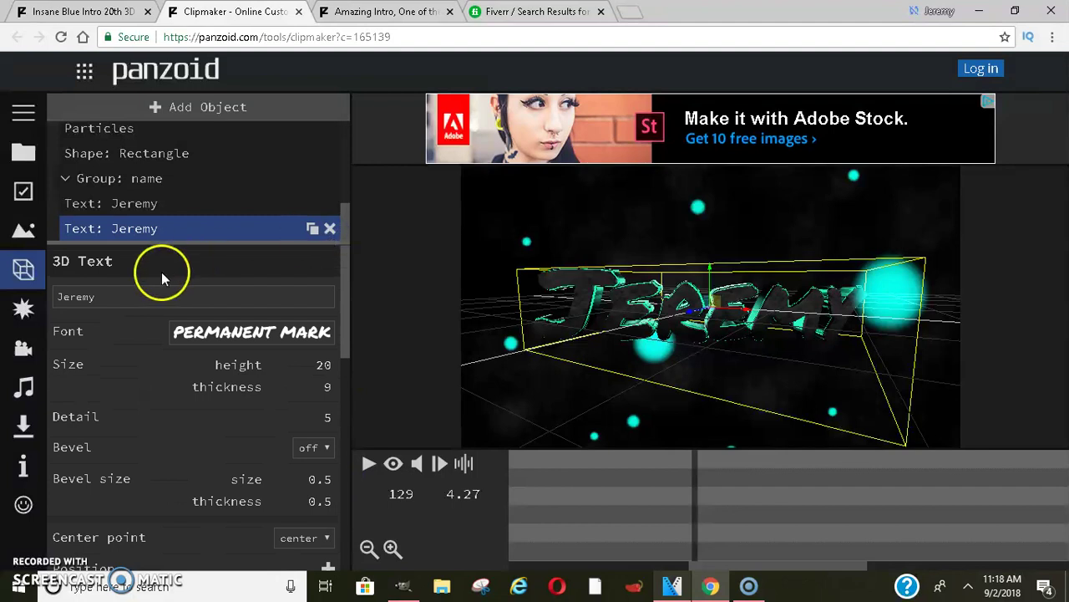
{"action": "left_click", "coordinate": [103, 297]}
{"action": "mouse_move", "coordinate": [134, 203]}
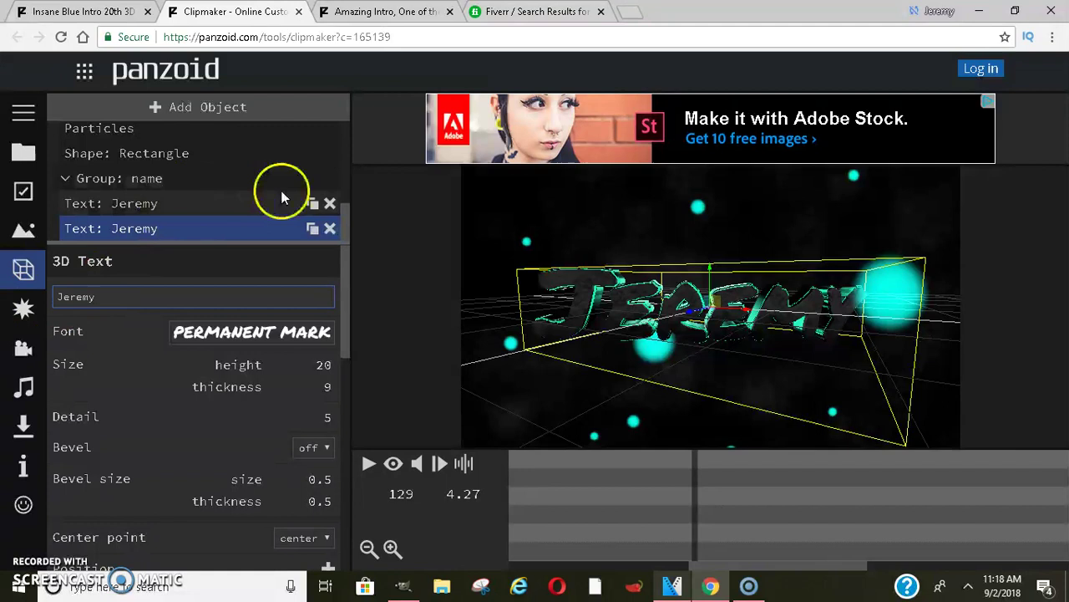
{"action": "mouse_move", "coordinate": [347, 229]}
{"action": "left_mouse_down"}
{"action": "mouse_move", "coordinate": [350, 106]}
{"action": "mouse_move", "coordinate": [346, 228]}
{"action": "left_mouse_up"}
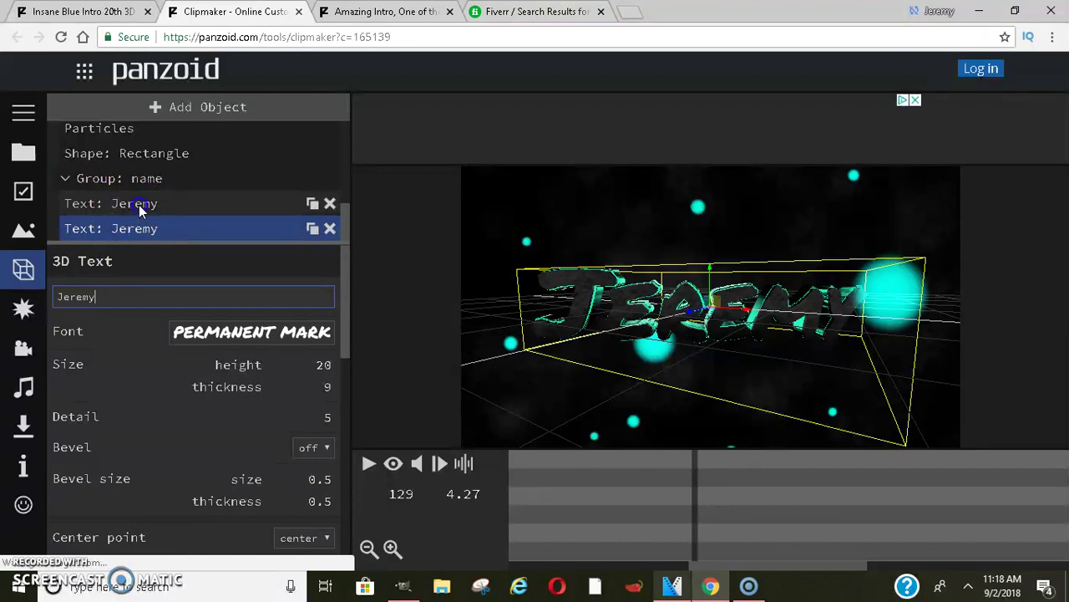
Select the second Jeremy text layer (thickness 9, bevel off) and orbit around it
{"action": "left_click", "coordinate": [139, 205]}
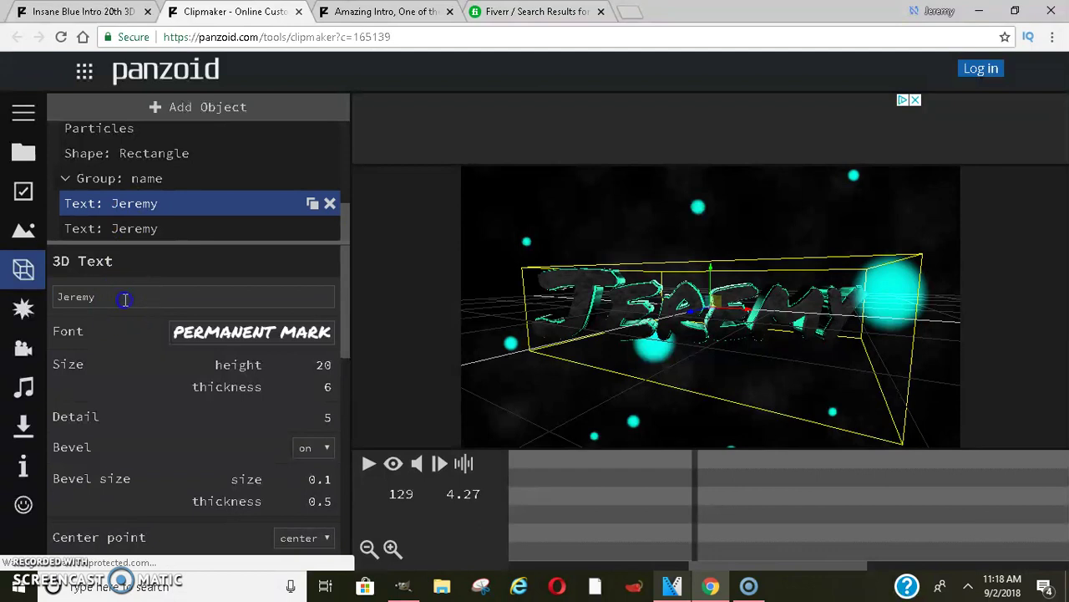
{"action": "left_click", "coordinate": [65, 299]}
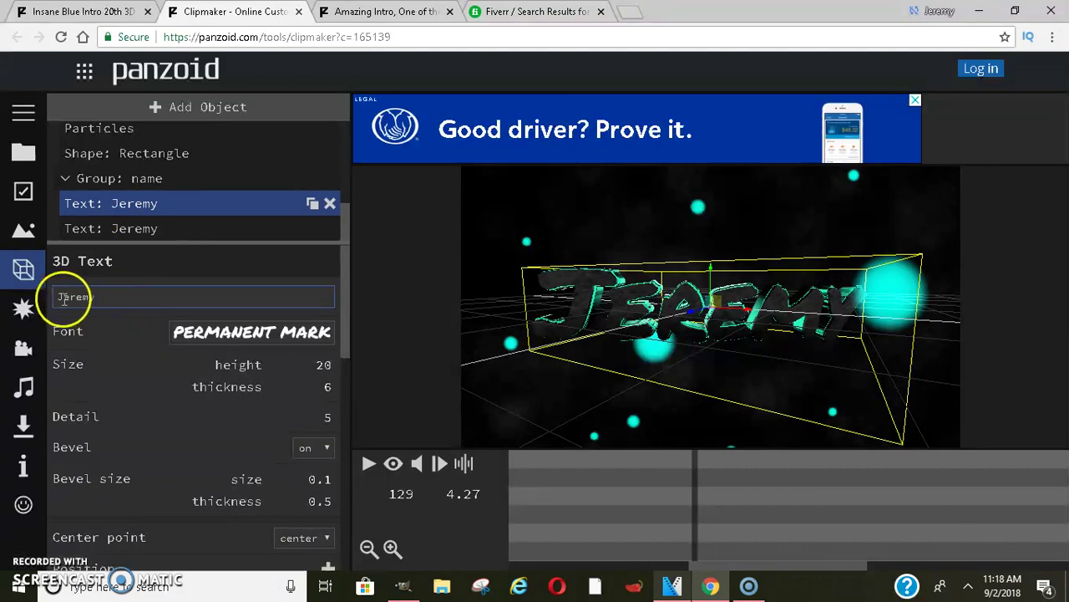
{"action": "left_click", "coordinate": [139, 231]}
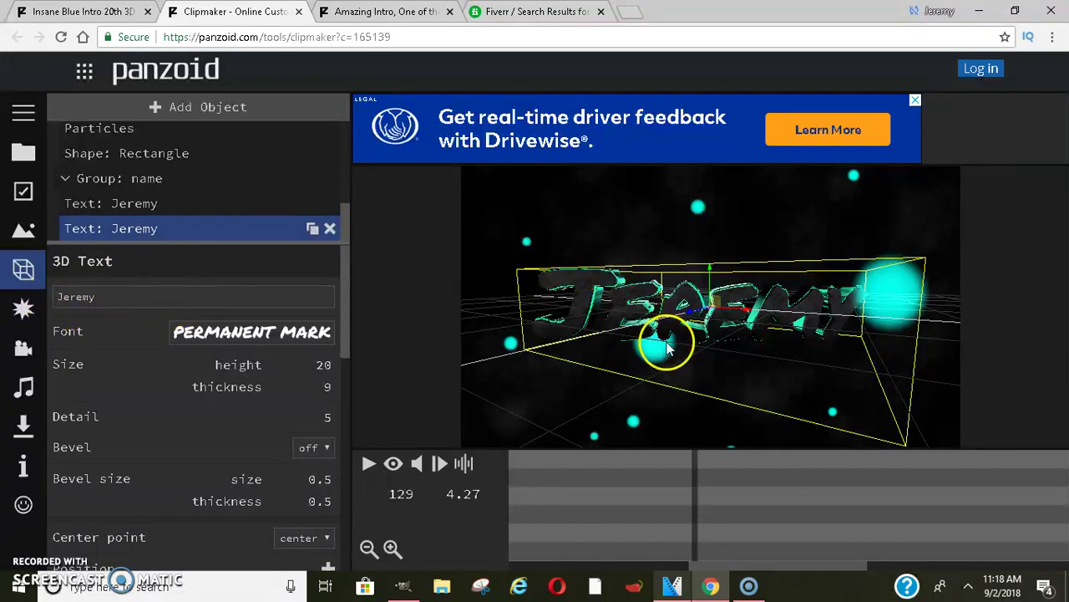
{"action": "mouse_move", "coordinate": [667, 349]}
{"action": "left_mouse_down"}
{"action": "mouse_move", "coordinate": [767, 345]}
{"action": "mouse_move", "coordinate": [690, 391]}
{"action": "mouse_move", "coordinate": [759, 363]}
{"action": "mouse_move", "coordinate": [833, 365]}
{"action": "mouse_move", "coordinate": [889, 464]}
{"action": "left_mouse_up"}
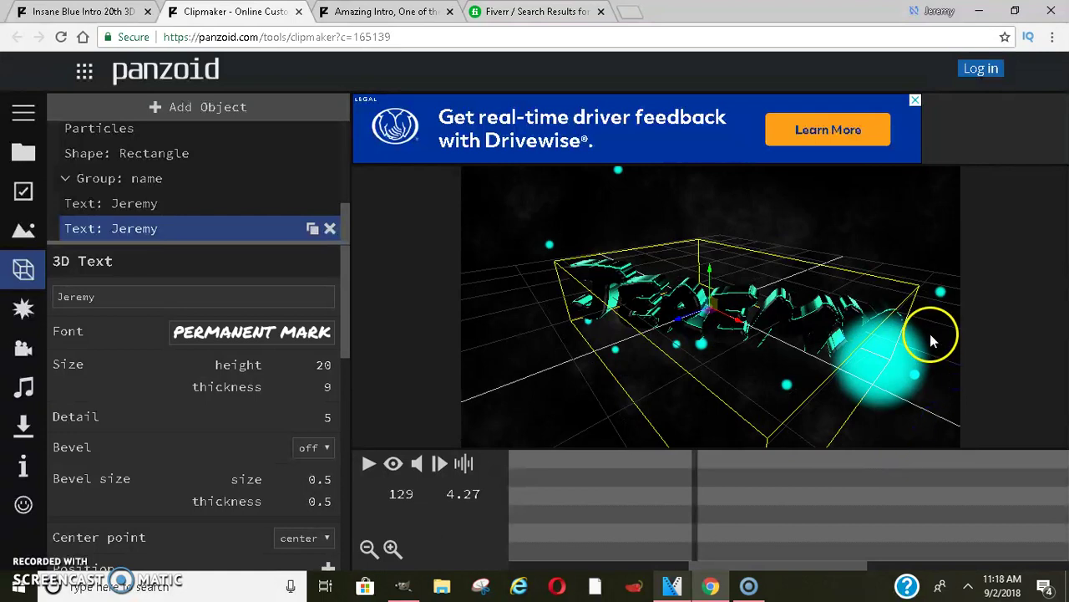
{"action": "mouse_move", "coordinate": [818, 399]}
{"action": "left_mouse_down"}
{"action": "mouse_move", "coordinate": [876, 358]}
{"action": "mouse_move", "coordinate": [922, 298]}
{"action": "mouse_move", "coordinate": [936, 370]}
{"action": "mouse_move", "coordinate": [707, 377]}
{"action": "mouse_move", "coordinate": [562, 300]}
{"action": "left_mouse_up"}
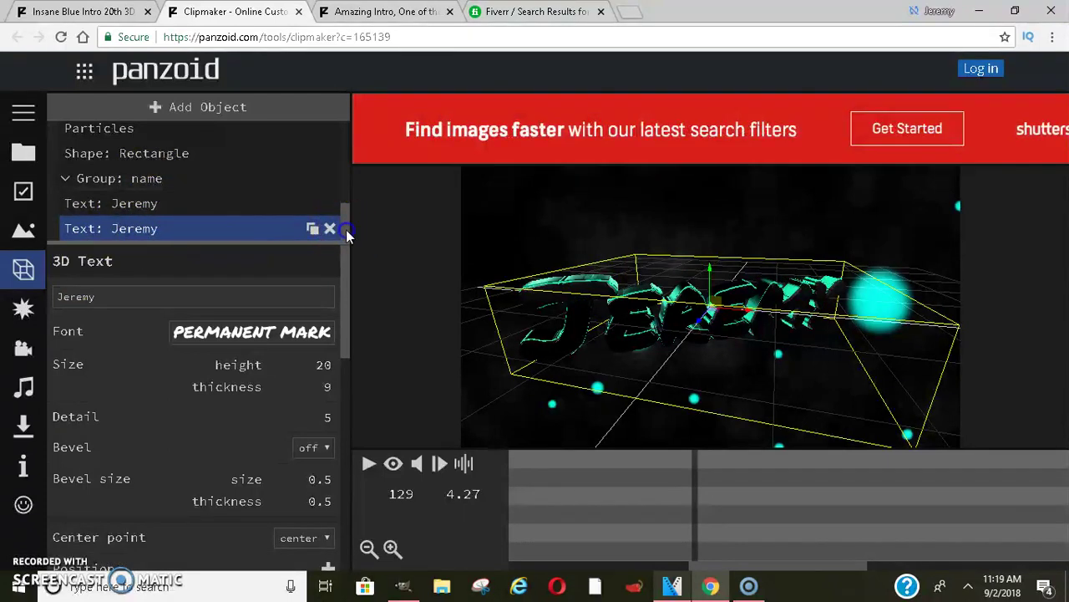
{"action": "mouse_move", "coordinate": [346, 231]}
{"action": "left_mouse_down"}
{"action": "mouse_move", "coordinate": [349, 191]}
{"action": "mouse_move", "coordinate": [354, 209]}
{"action": "left_mouse_up"}
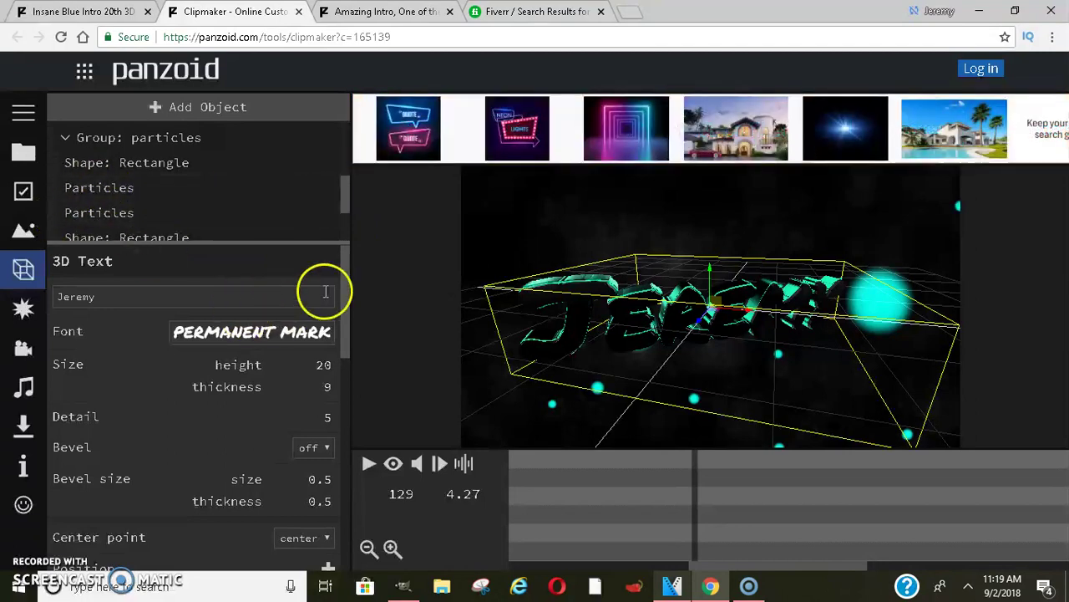
{"action": "left_click_drag", "start_coordinate": [740, 401], "coordinate": [845, 287]}
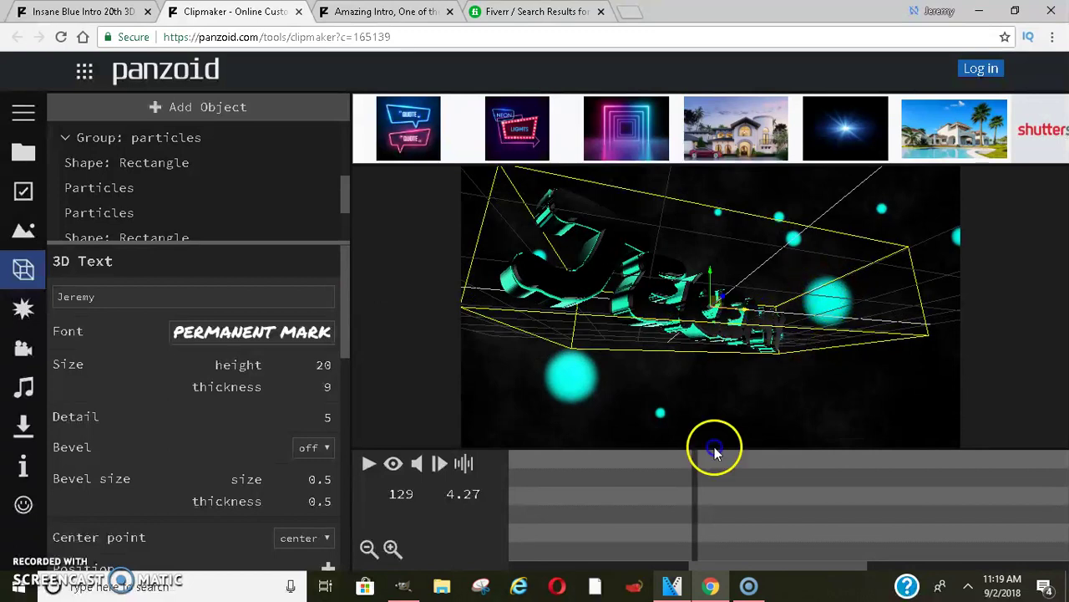
{"action": "left_click_drag", "start_coordinate": [715, 451], "coordinate": [608, 446]}
{"action": "mouse_move", "coordinate": [715, 393]}
{"action": "left_mouse_down"}
{"action": "mouse_move", "coordinate": [621, 389]}
{"action": "mouse_move", "coordinate": [580, 434]}
{"action": "mouse_move", "coordinate": [628, 459]}
{"action": "left_mouse_up"}
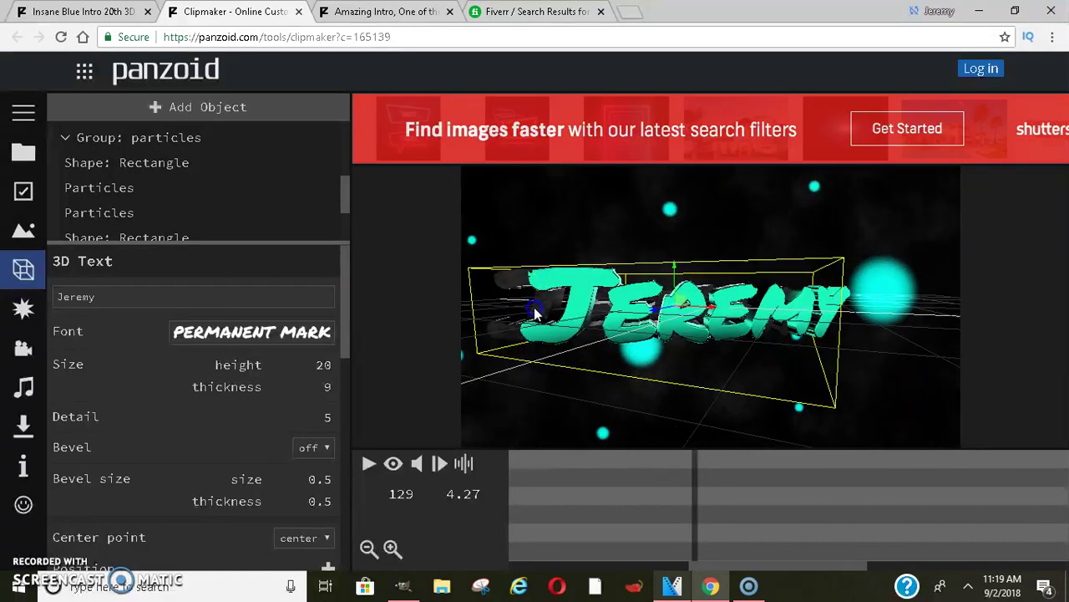
{"action": "left_click_drag", "start_coordinate": [523, 301], "coordinate": [550, 314]}
{"action": "mouse_move", "coordinate": [677, 314]}
{"action": "left_mouse_down"}
{"action": "mouse_move", "coordinate": [710, 368]}
{"action": "mouse_move", "coordinate": [666, 248]}
{"action": "mouse_move", "coordinate": [696, 330]}
{"action": "mouse_move", "coordinate": [754, 323]}
{"action": "mouse_move", "coordinate": [662, 309]}
{"action": "mouse_move", "coordinate": [679, 306]}
{"action": "left_mouse_up"}
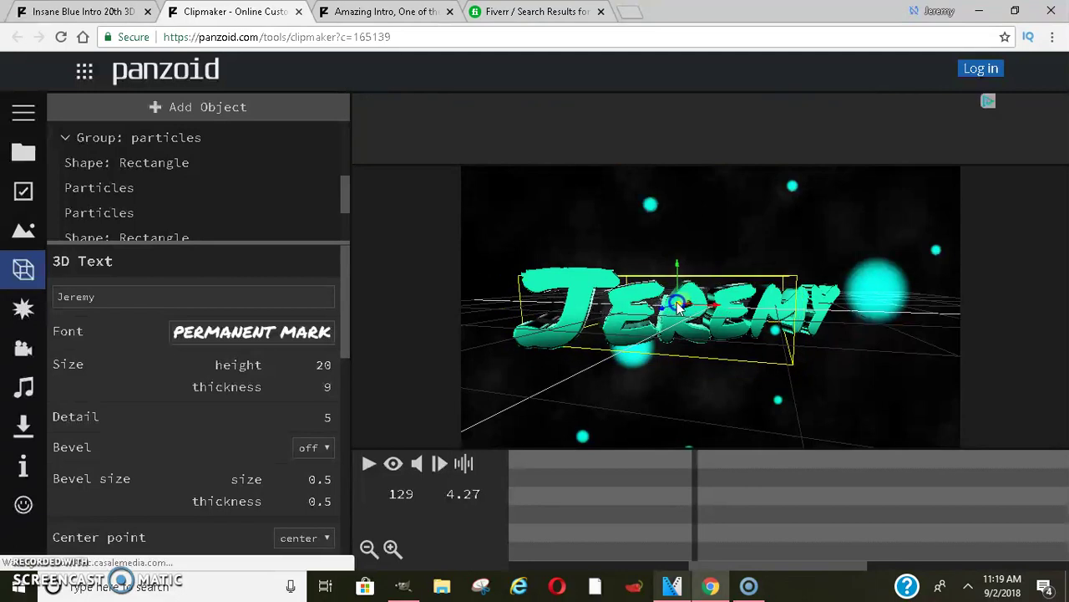
{"action": "mouse_move", "coordinate": [681, 371]}
{"action": "left_mouse_down"}
{"action": "mouse_move", "coordinate": [743, 410]}
{"action": "mouse_move", "coordinate": [860, 413]}
{"action": "mouse_move", "coordinate": [819, 408]}
{"action": "left_mouse_up"}
{"action": "left_click_drag", "start_coordinate": [619, 304], "coordinate": [631, 316]}
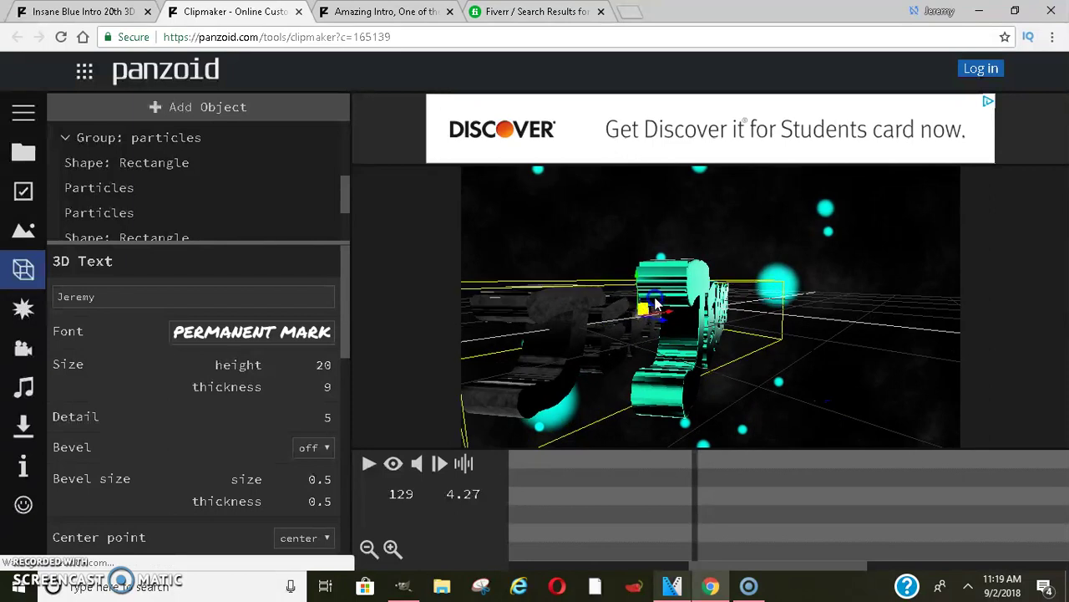
{"action": "mouse_move", "coordinate": [656, 305]}
{"action": "left_mouse_down"}
{"action": "mouse_move", "coordinate": [716, 326]}
{"action": "mouse_move", "coordinate": [678, 282]}
{"action": "mouse_move", "coordinate": [666, 333]}
{"action": "mouse_move", "coordinate": [518, 311]}
{"action": "left_mouse_up"}
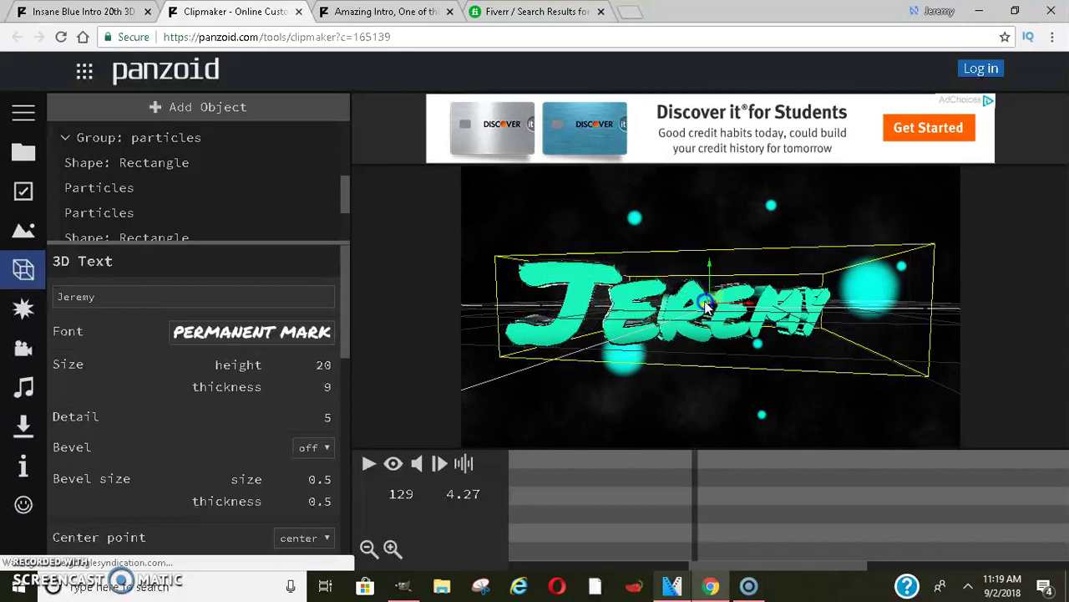
{"action": "left_click_drag", "start_coordinate": [708, 307], "coordinate": [708, 306]}
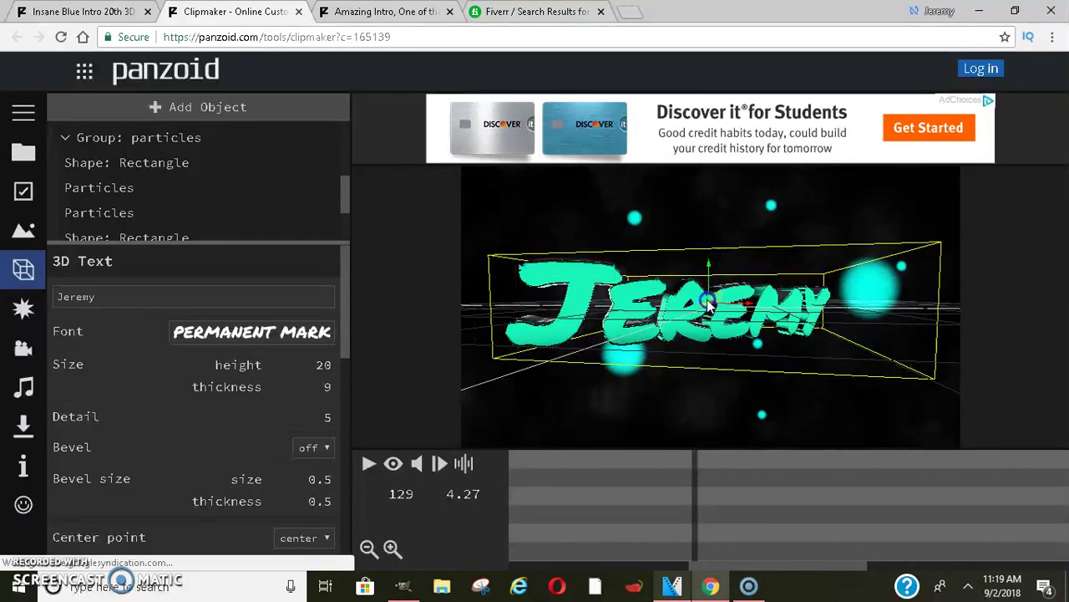
{"action": "mouse_move", "coordinate": [699, 356]}
{"action": "left_mouse_down"}
{"action": "mouse_move", "coordinate": [830, 429]}
{"action": "mouse_move", "coordinate": [841, 393]}
{"action": "mouse_move", "coordinate": [943, 363]}
{"action": "mouse_move", "coordinate": [727, 370]}
{"action": "mouse_move", "coordinate": [660, 347]}
{"action": "mouse_move", "coordinate": [669, 371]}
{"action": "left_mouse_up"}
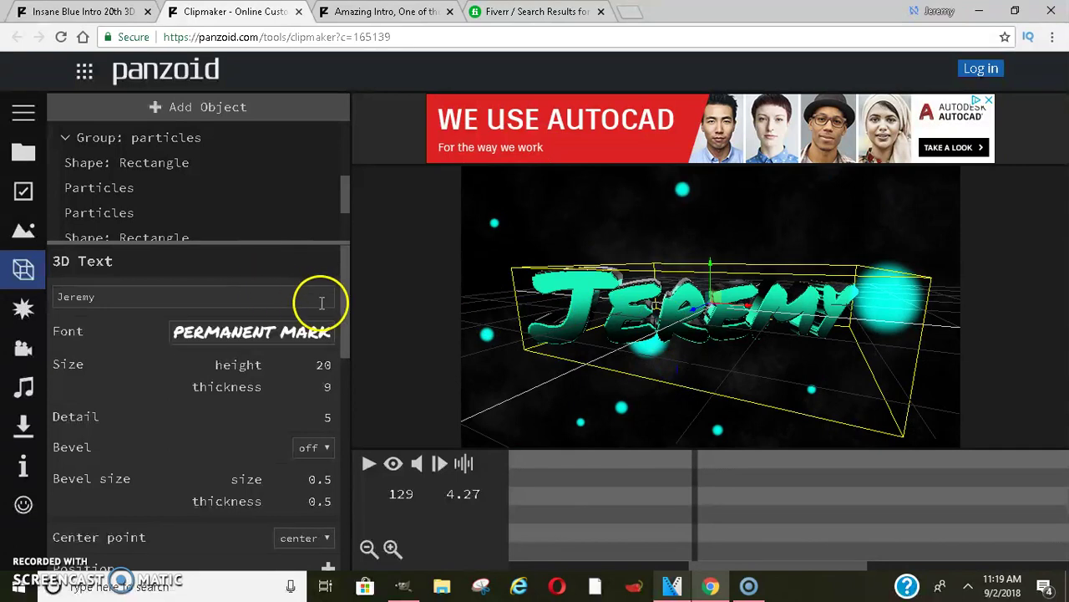
{"action": "left_click", "coordinate": [276, 334]}
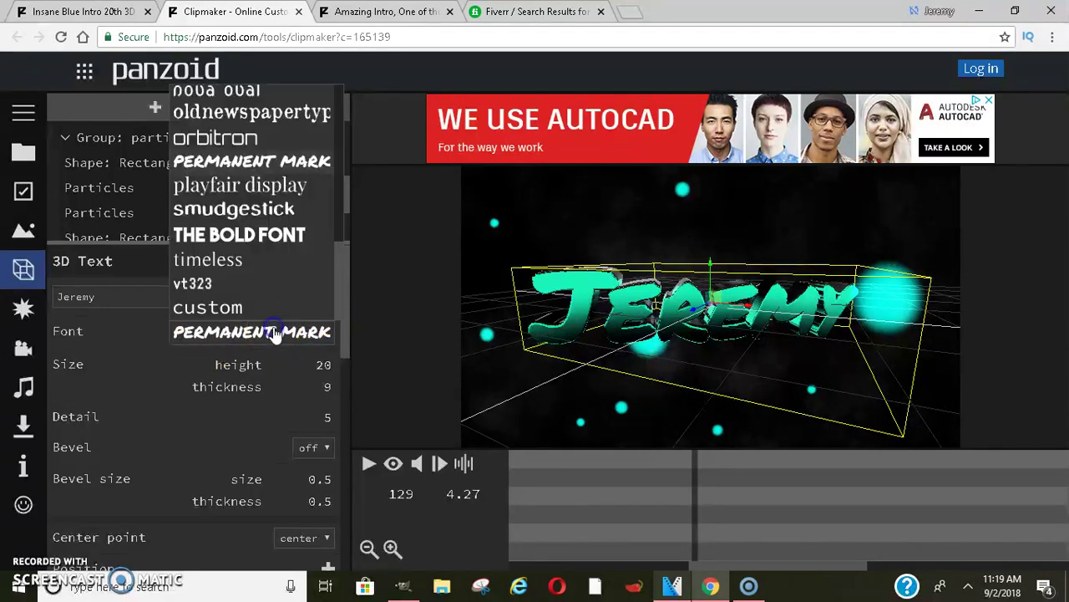
{"action": "left_click", "coordinate": [253, 237]}
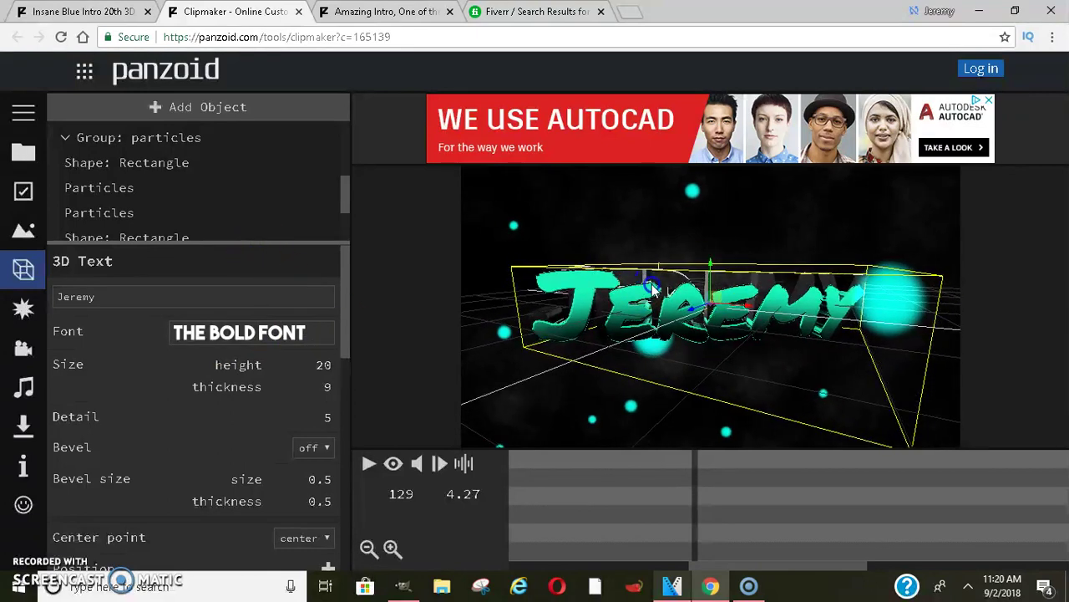
{"action": "mouse_move", "coordinate": [652, 284]}
{"action": "left_mouse_down"}
{"action": "mouse_move", "coordinate": [678, 320]}
{"action": "mouse_move", "coordinate": [702, 305]}
{"action": "mouse_move", "coordinate": [681, 307]}
{"action": "left_mouse_up"}
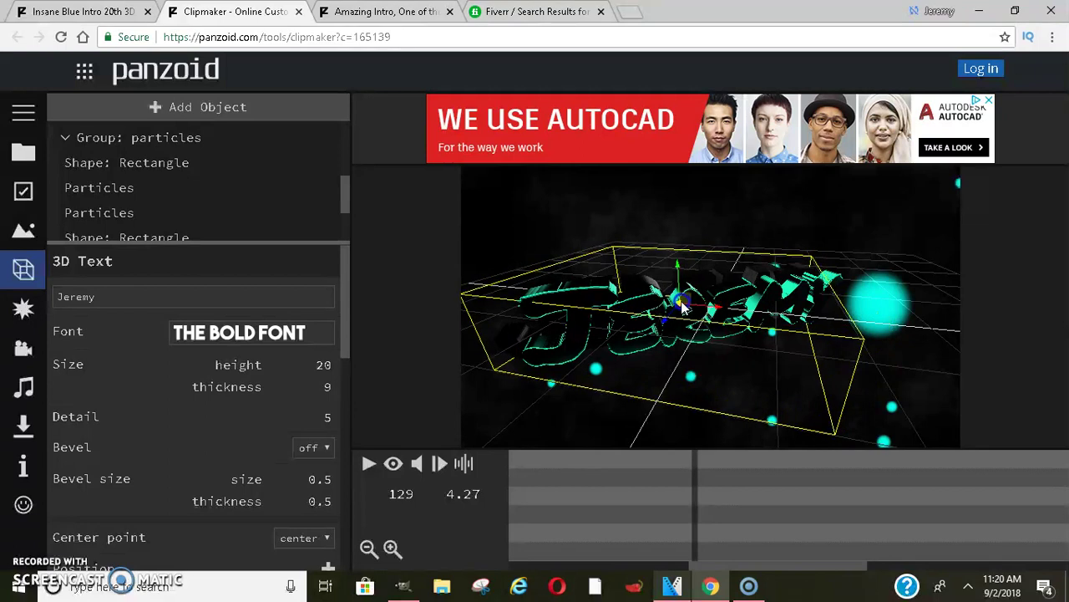
{"action": "left_click", "coordinate": [245, 290]}
{"action": "left_click", "coordinate": [248, 343]}
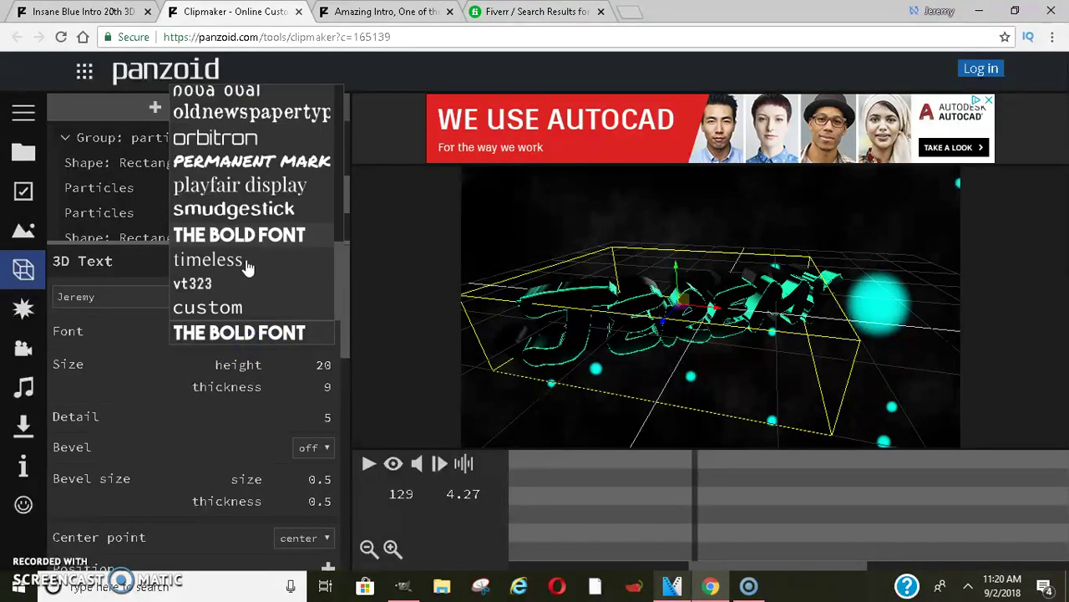
{"action": "left_click", "coordinate": [243, 159]}
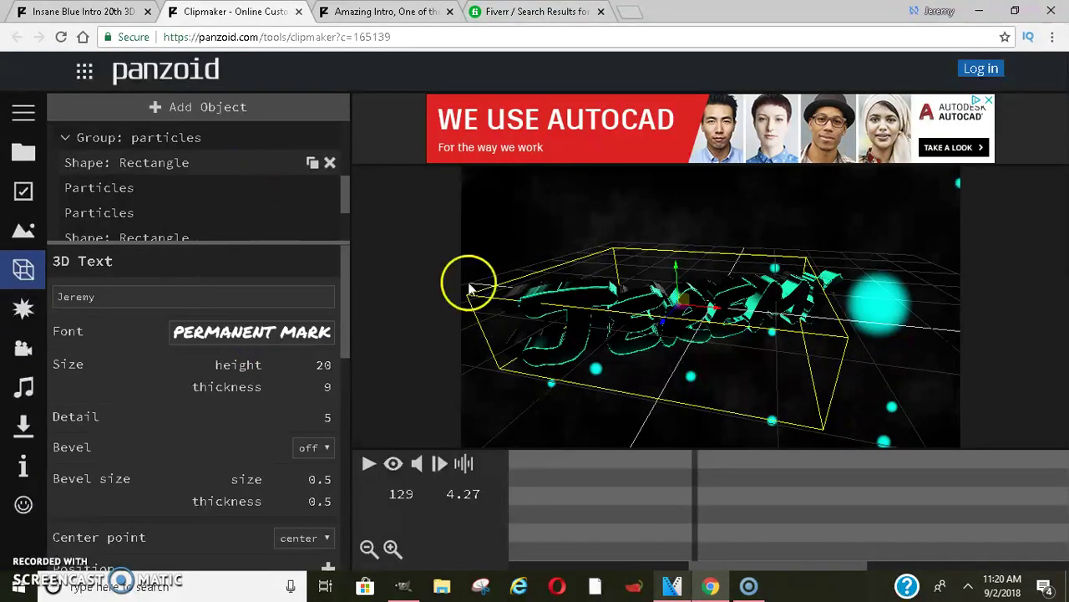
{"action": "mouse_move", "coordinate": [470, 287]}
{"action": "left_mouse_down"}
{"action": "mouse_move", "coordinate": [544, 389]}
{"action": "mouse_move", "coordinate": [504, 317]}
{"action": "mouse_move", "coordinate": [524, 356]}
{"action": "mouse_move", "coordinate": [551, 302]}
{"action": "left_mouse_up"}
{"action": "left_click_drag", "start_coordinate": [672, 317], "coordinate": [688, 310]}
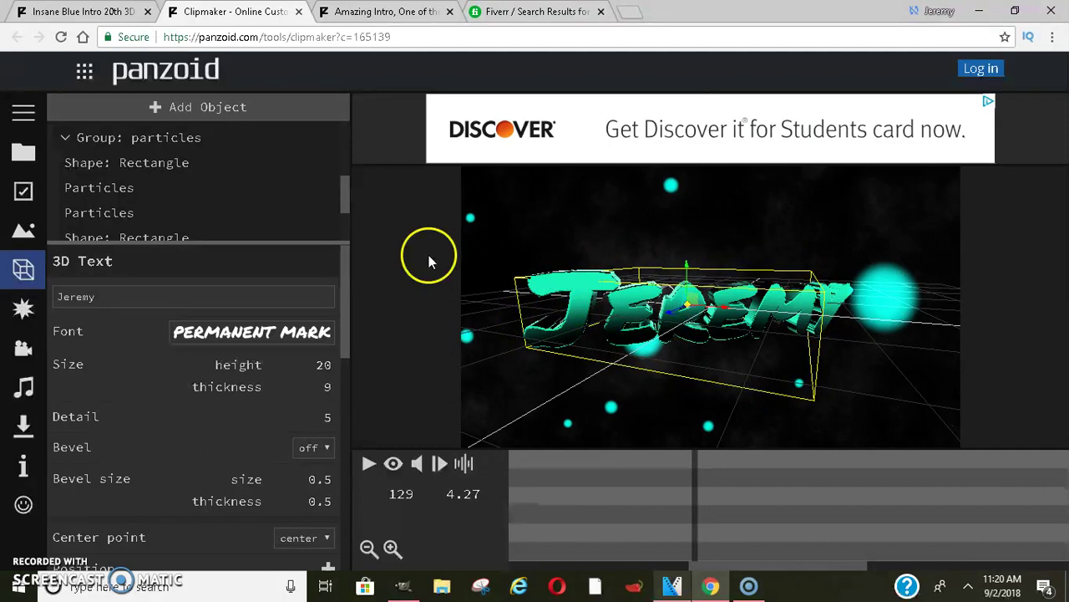
Scroll through the Jeremy 3D Text properties panel
{"action": "left_click_drag", "start_coordinate": [349, 331], "coordinate": [343, 461]}
{"action": "scroll", "coordinate": [342, 455], "scroll_direction": "down", "scroll_amount": 1}
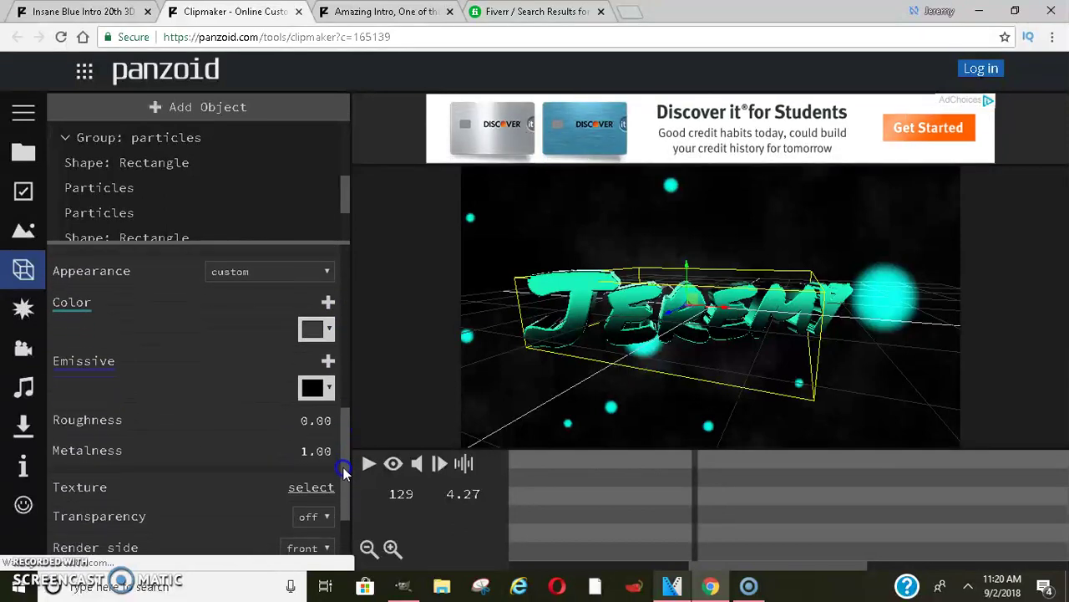
{"action": "scroll", "coordinate": [340, 393], "scroll_direction": "up", "scroll_amount": 3}
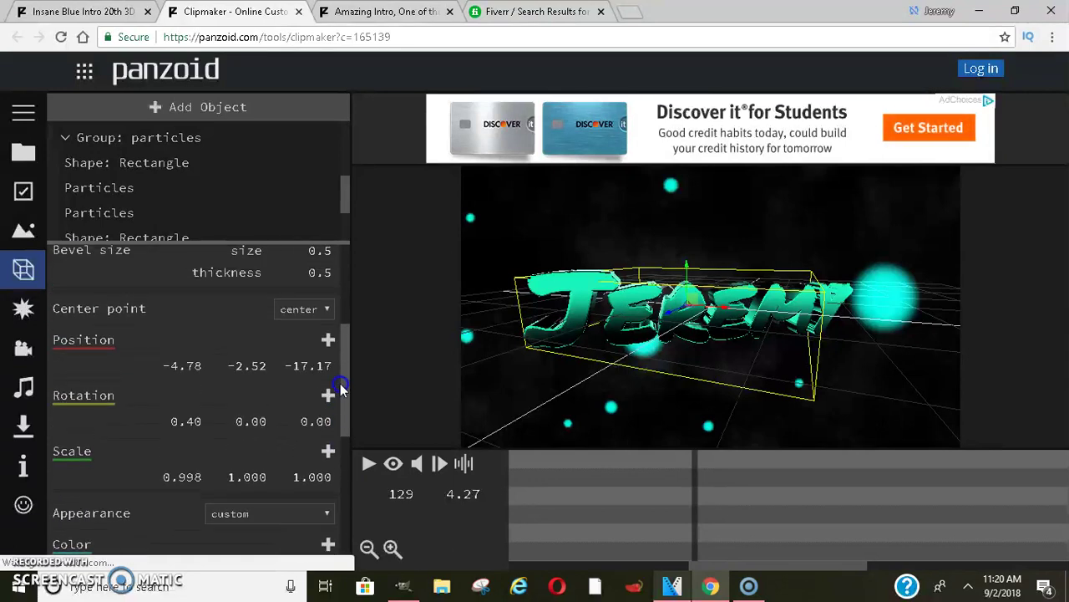
{"action": "scroll", "coordinate": [340, 451], "scroll_direction": "down", "scroll_amount": 3}
{"action": "scroll", "coordinate": [339, 483], "scroll_direction": "down", "scroll_amount": 1}
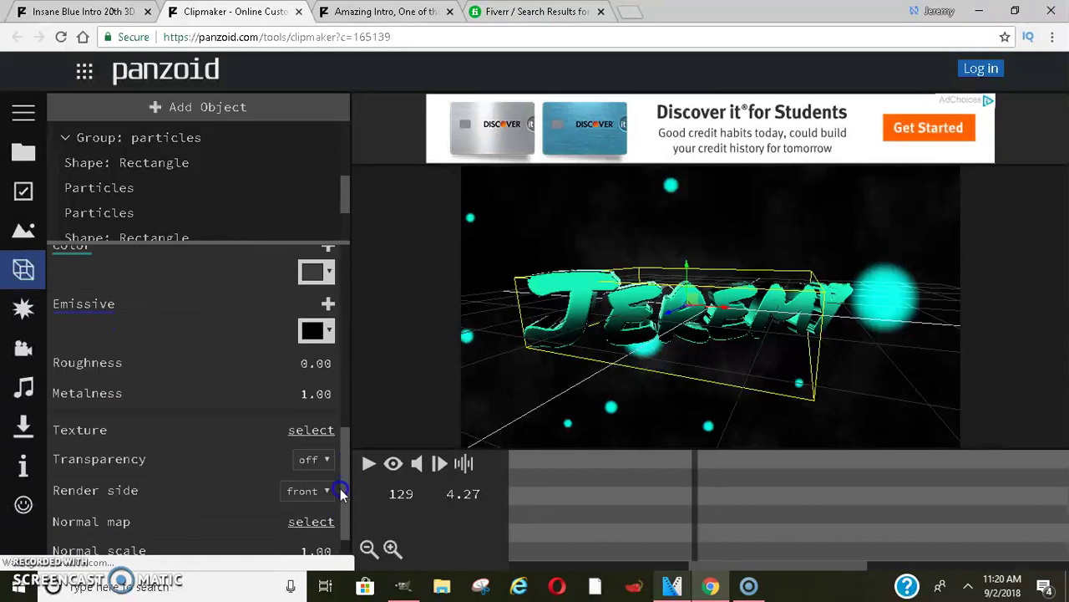
{"action": "scroll", "coordinate": [340, 493], "scroll_direction": "down", "scroll_amount": 1}
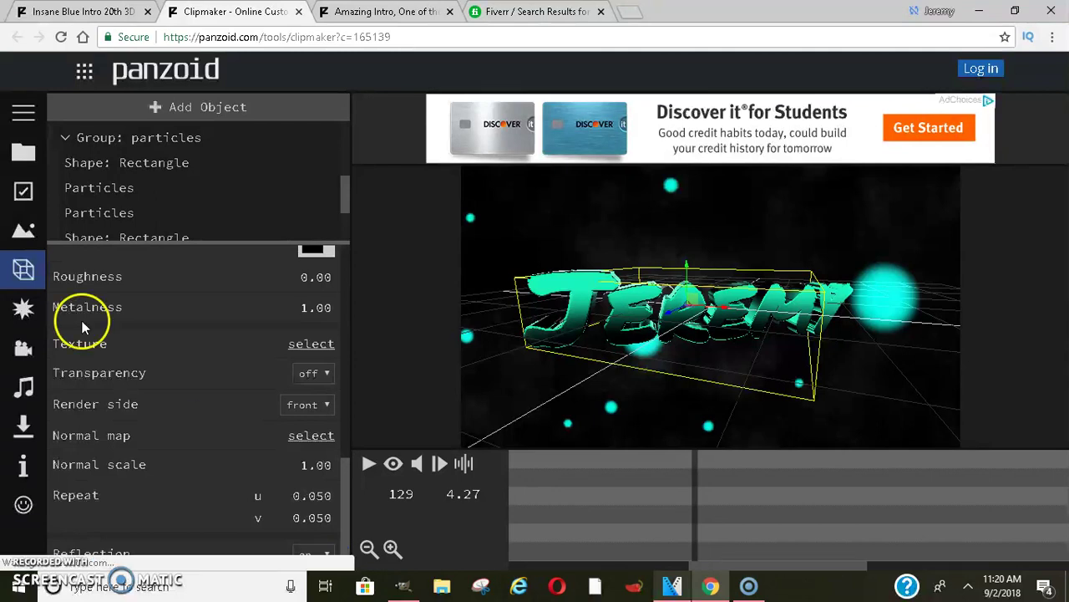
Review the effects stack ending in a hue-blended Overlay, then show the camera animation settings
{"action": "left_click", "coordinate": [25, 309]}
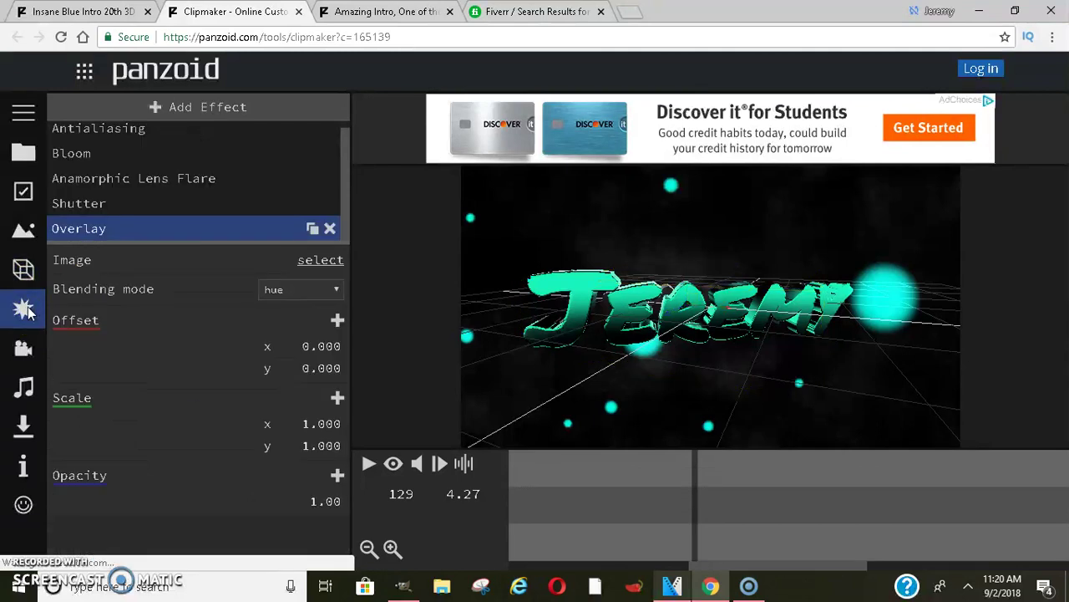
{"action": "left_click", "coordinate": [193, 419]}
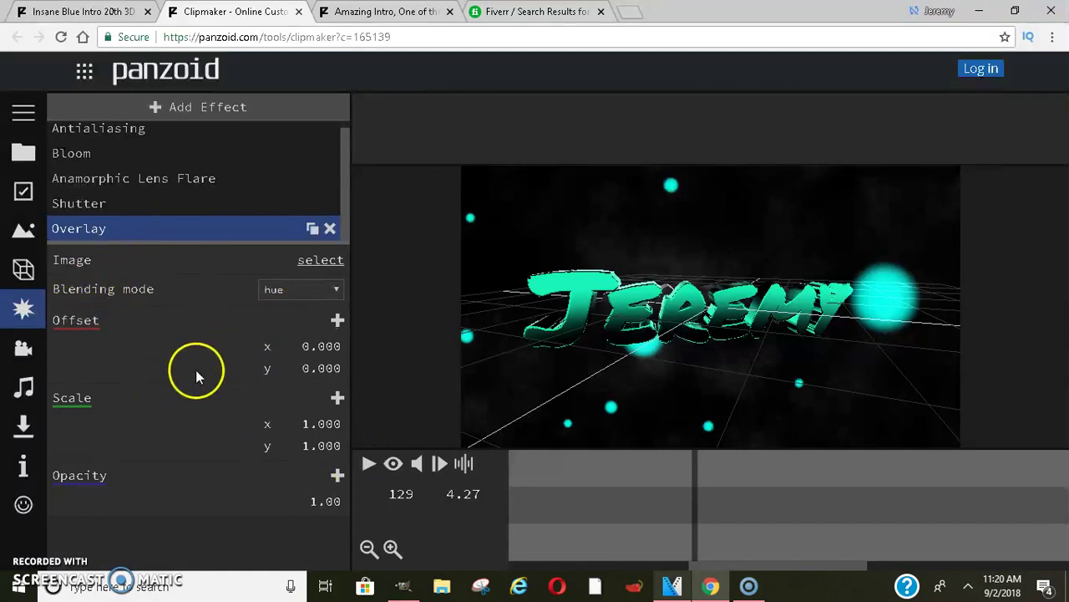
{"action": "left_click", "coordinate": [23, 348]}
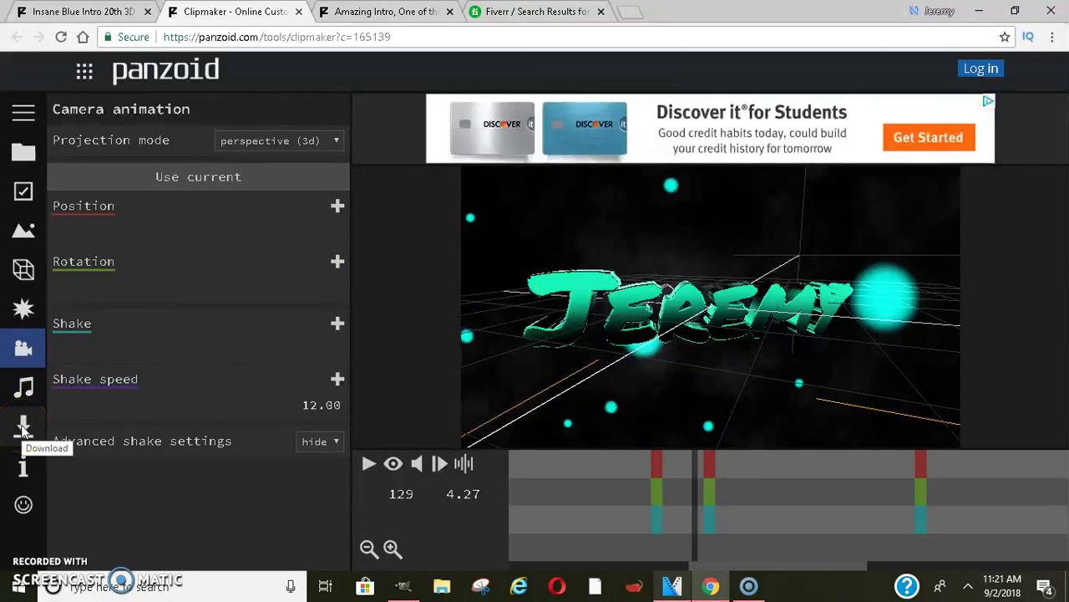
Play the Jeremy intro preview, pause it, and show the audio track settings (no file chosen)
{"action": "left_click", "coordinate": [357, 444]}
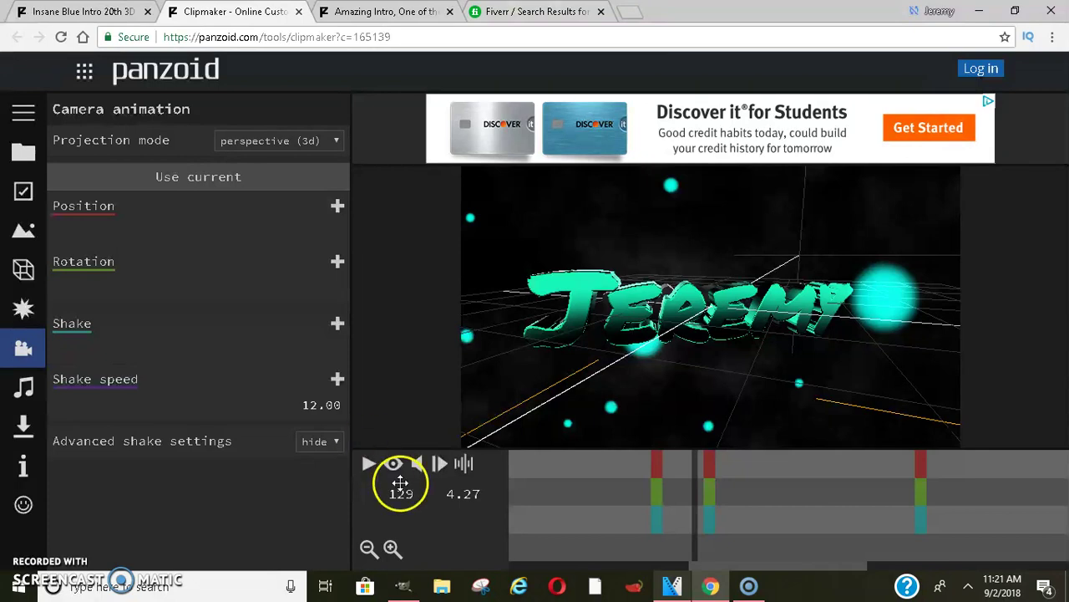
{"action": "left_click", "coordinate": [369, 468]}
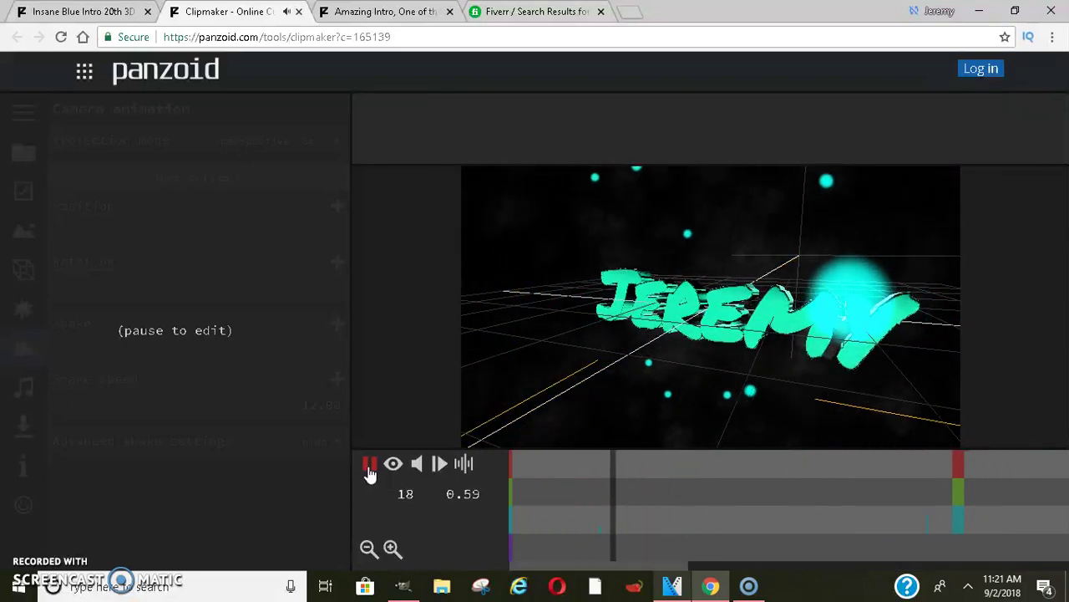
{"action": "left_click", "coordinate": [370, 470]}
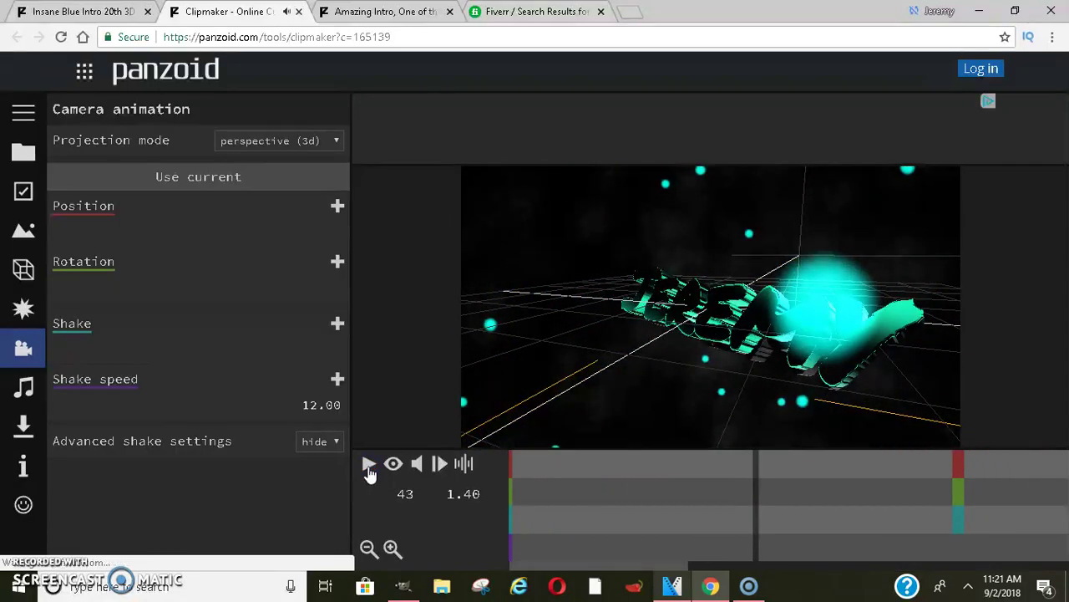
{"action": "left_click", "coordinate": [24, 389]}
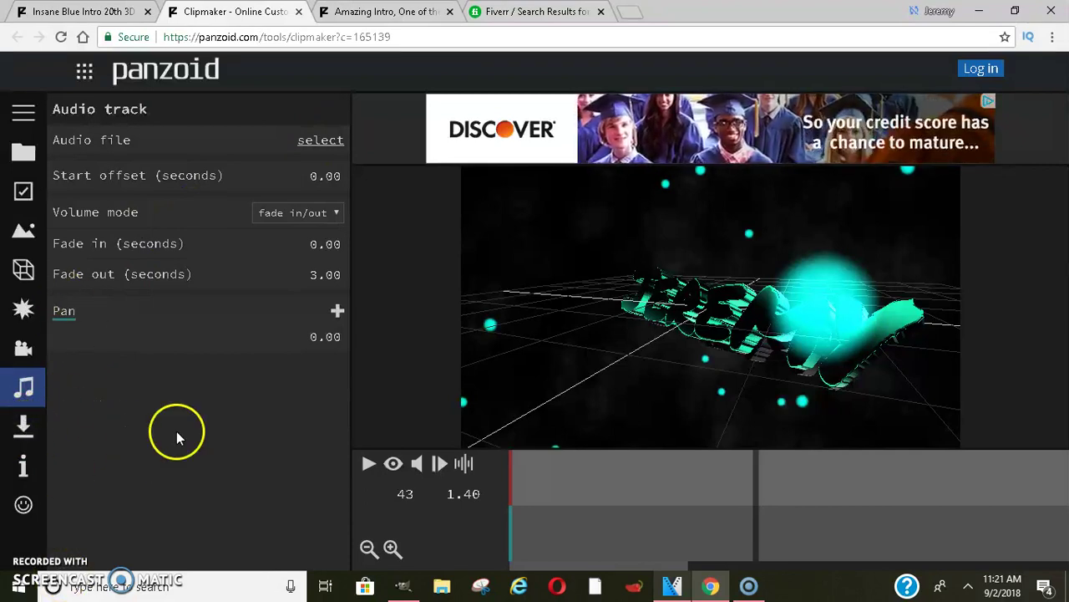
Orbit around the turquoise Jeremy text, then switch to the Fiverr video intro results
{"action": "mouse_move", "coordinate": [618, 312]}
{"action": "left_mouse_down"}
{"action": "mouse_move", "coordinate": [769, 332]}
{"action": "mouse_move", "coordinate": [878, 239]}
{"action": "mouse_move", "coordinate": [840, 270]}
{"action": "mouse_move", "coordinate": [852, 389]}
{"action": "mouse_move", "coordinate": [885, 457]}
{"action": "mouse_move", "coordinate": [678, 296]}
{"action": "mouse_move", "coordinate": [701, 366]}
{"action": "mouse_move", "coordinate": [709, 329]}
{"action": "mouse_move", "coordinate": [585, 167]}
{"action": "left_mouse_up"}
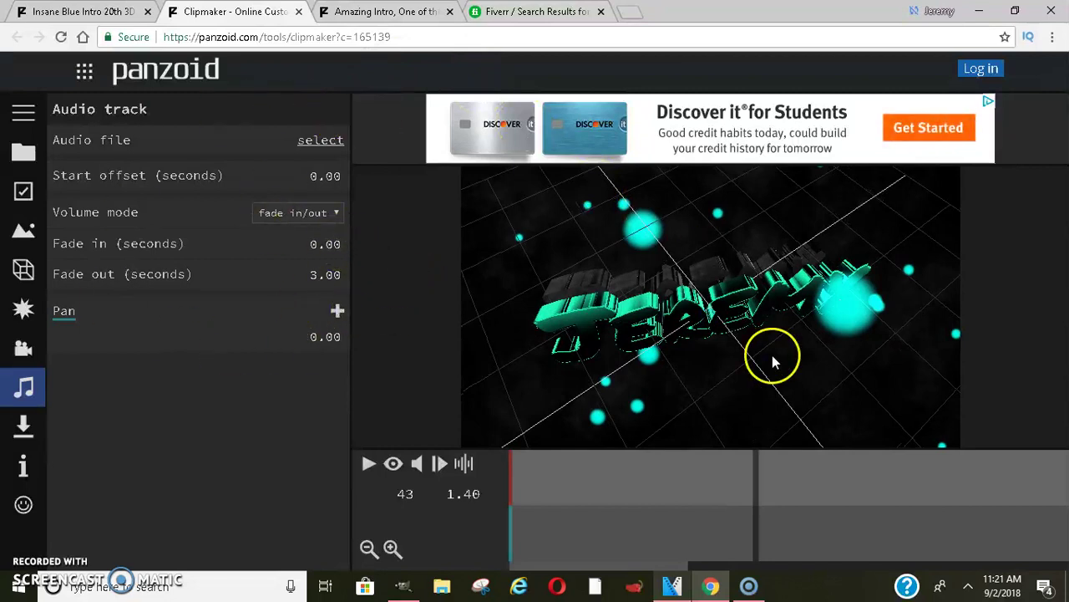
{"action": "left_click_drag", "start_coordinate": [771, 355], "coordinate": [649, 314]}
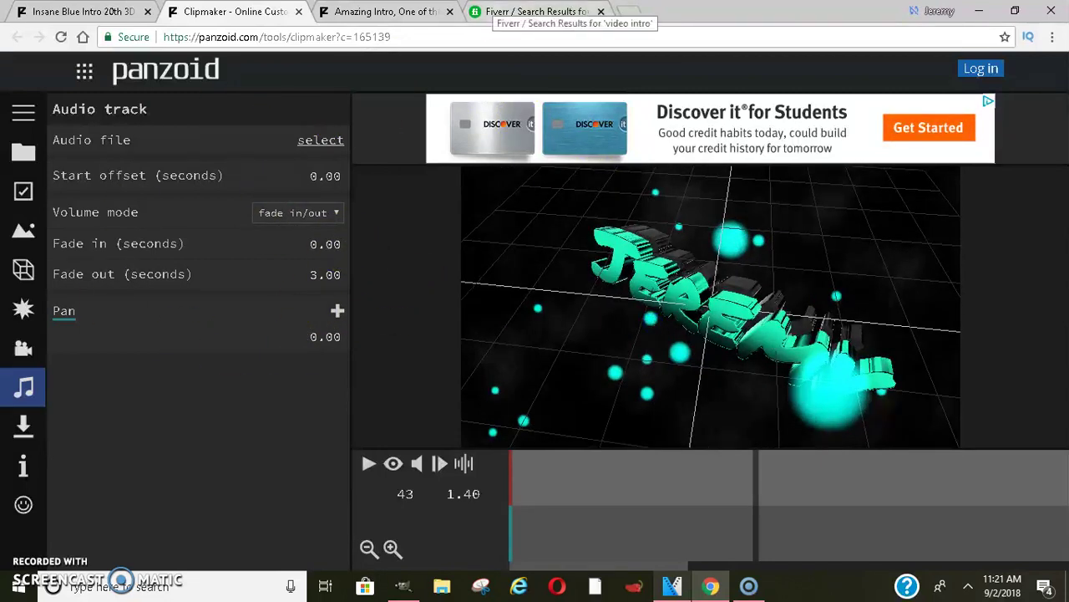
{"action": "left_click", "coordinate": [535, 12]}
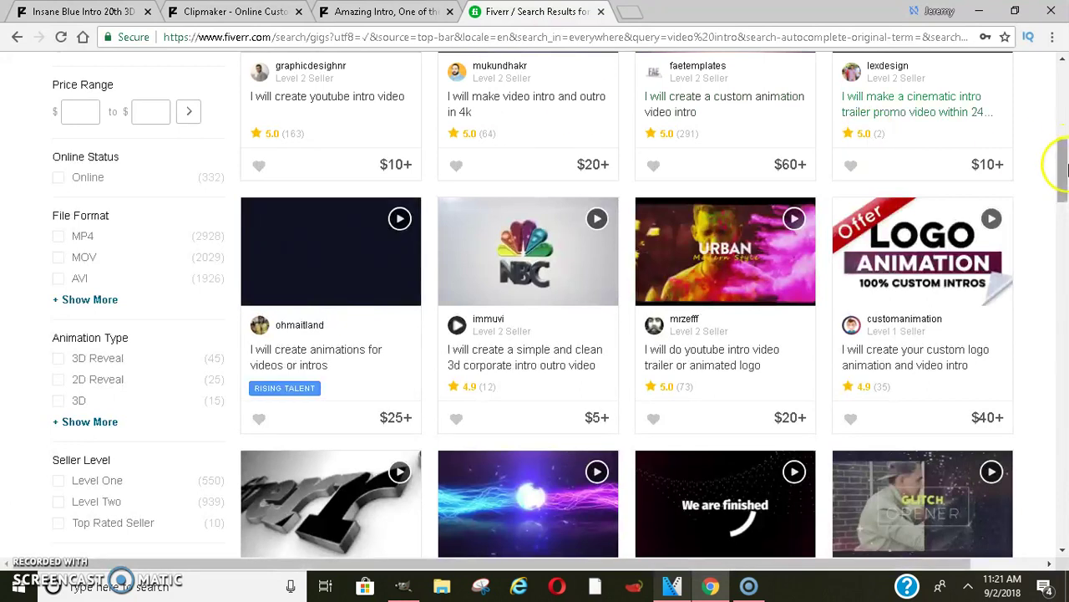
Browse the Fiverr video intro gigs and the Amazing Intro shockwaves page, then return to Clipmaker
{"action": "mouse_move", "coordinate": [1061, 167]}
{"action": "left_mouse_down"}
{"action": "mouse_move", "coordinate": [1063, 104]}
{"action": "mouse_move", "coordinate": [1063, 123]}
{"action": "left_mouse_up"}
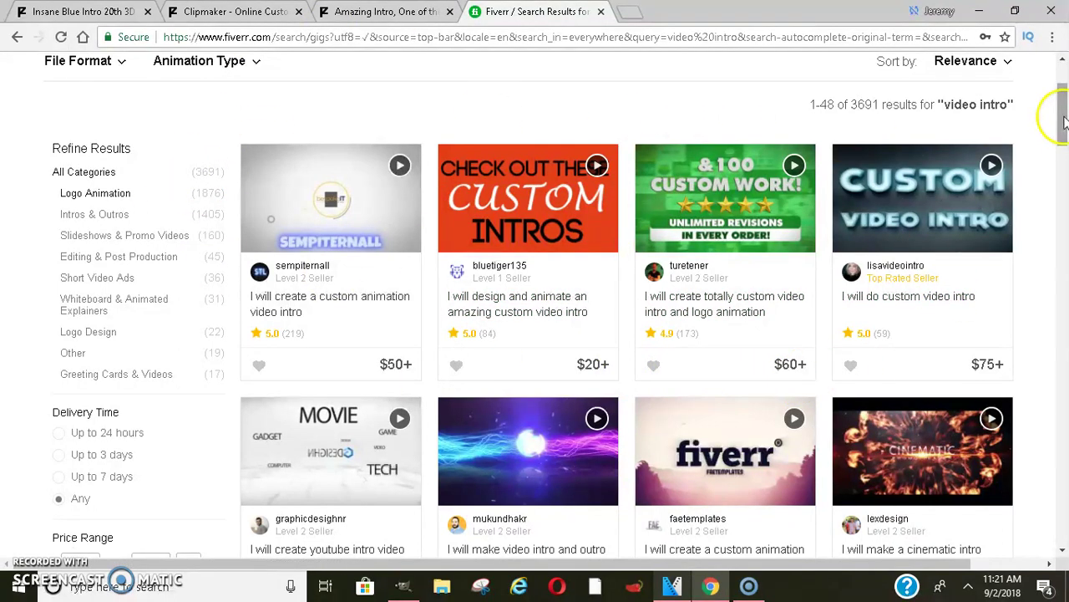
{"action": "mouse_move", "coordinate": [1064, 121]}
{"action": "left_mouse_down"}
{"action": "mouse_move", "coordinate": [1063, 131]}
{"action": "mouse_move", "coordinate": [1064, 121]}
{"action": "left_mouse_up"}
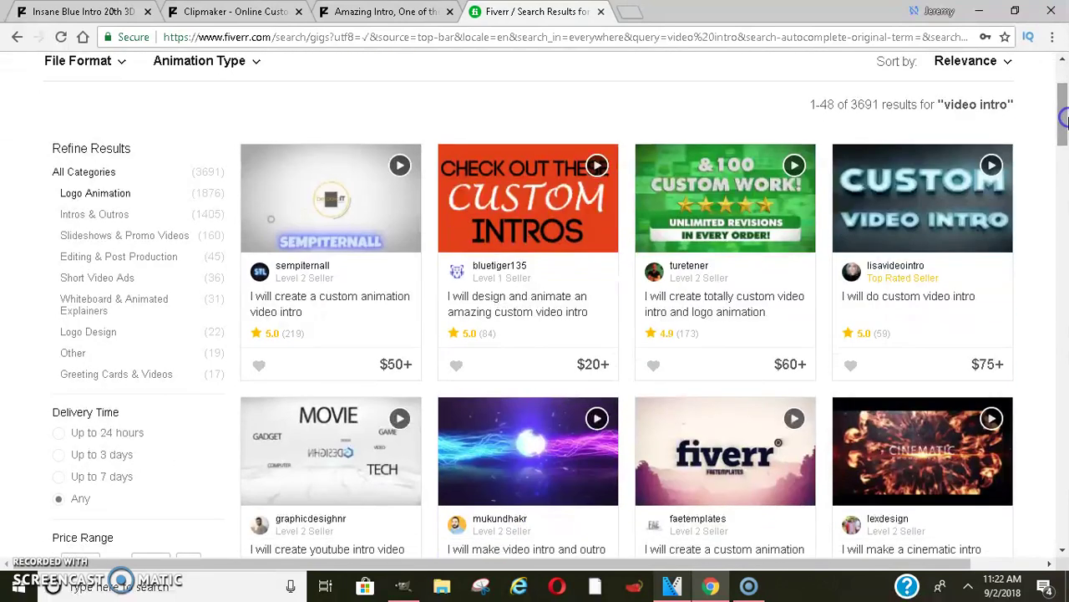
{"action": "left_click_drag", "start_coordinate": [1064, 106], "coordinate": [1065, 285]}
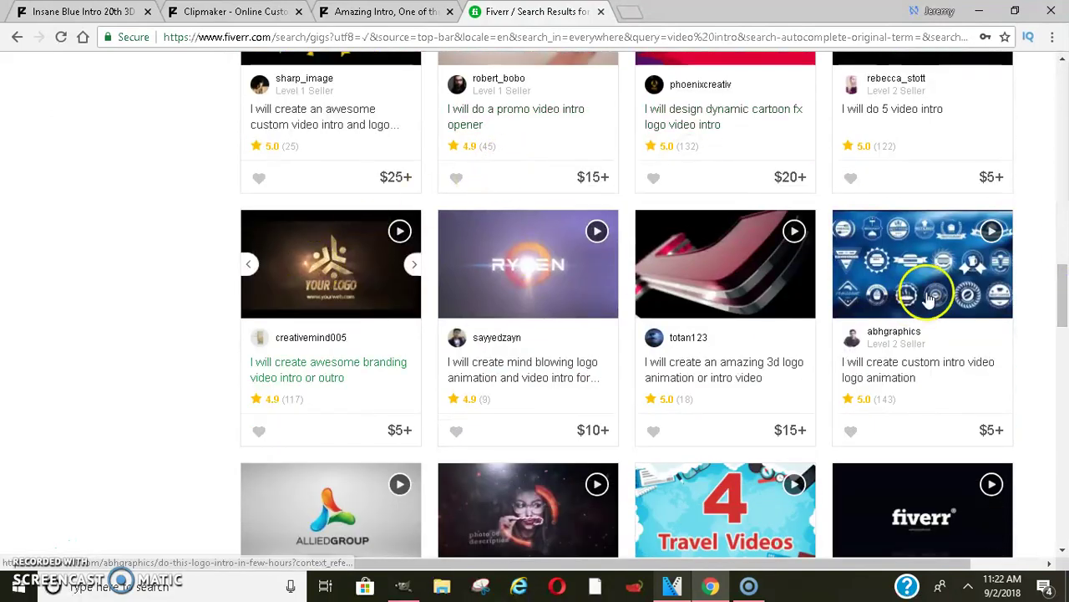
{"action": "scroll", "coordinate": [915, 163], "scroll_direction": "up", "scroll_amount": 7}
{"action": "left_click", "coordinate": [380, 10]}
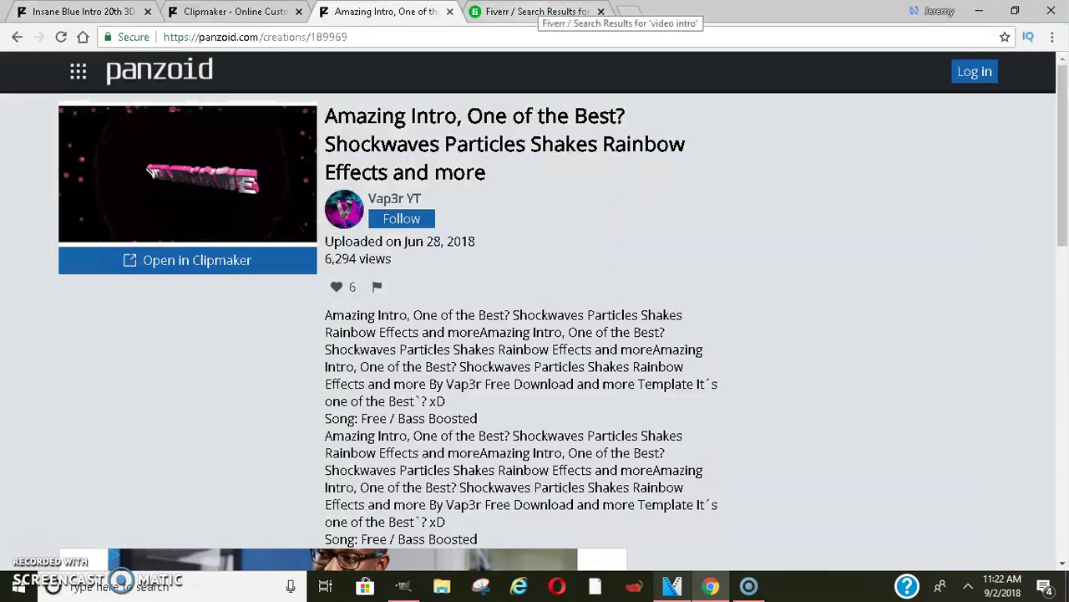
{"action": "mouse_move", "coordinate": [1062, 154]}
{"action": "left_mouse_down"}
{"action": "mouse_move", "coordinate": [1064, 338]}
{"action": "mouse_move", "coordinate": [1064, 63]}
{"action": "left_mouse_up"}
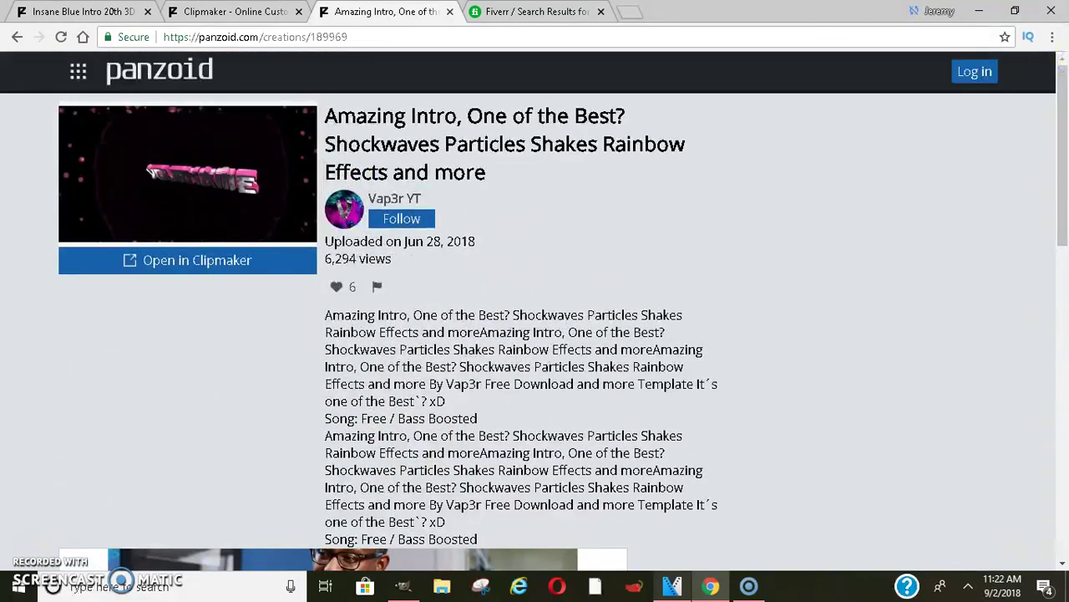
{"action": "left_click", "coordinate": [209, 11]}
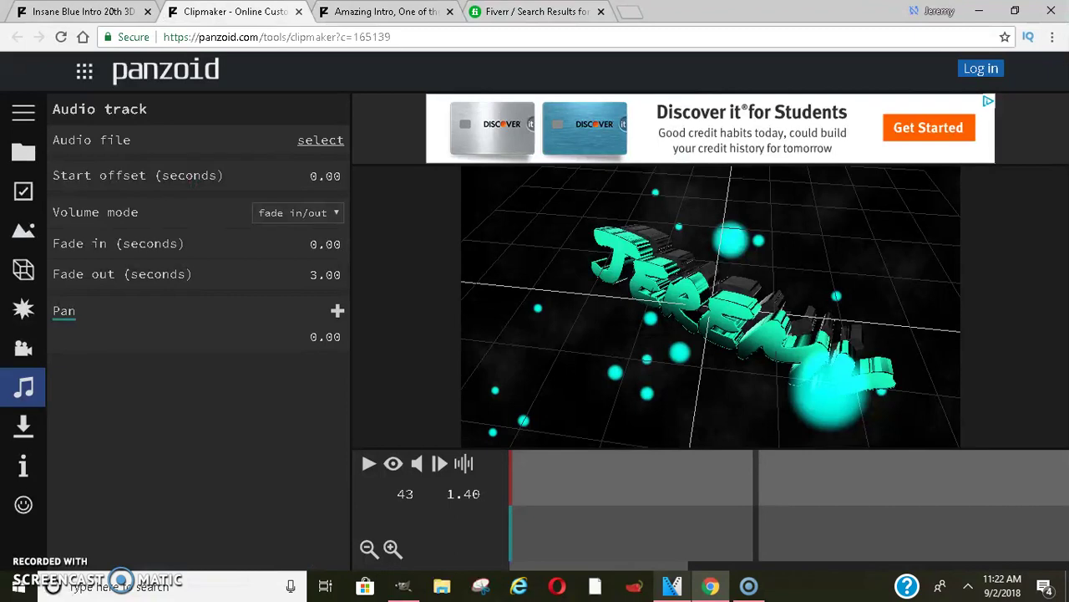
Revisit the Insane Blue Intro page, browse Vap3r YT's related intros on Amazing Intro, then return to Fiverr
{"action": "key", "text": "ctrl+shift+Tab"}
{"action": "scroll", "coordinate": [919, 125], "scroll_direction": "up", "scroll_amount": 1}
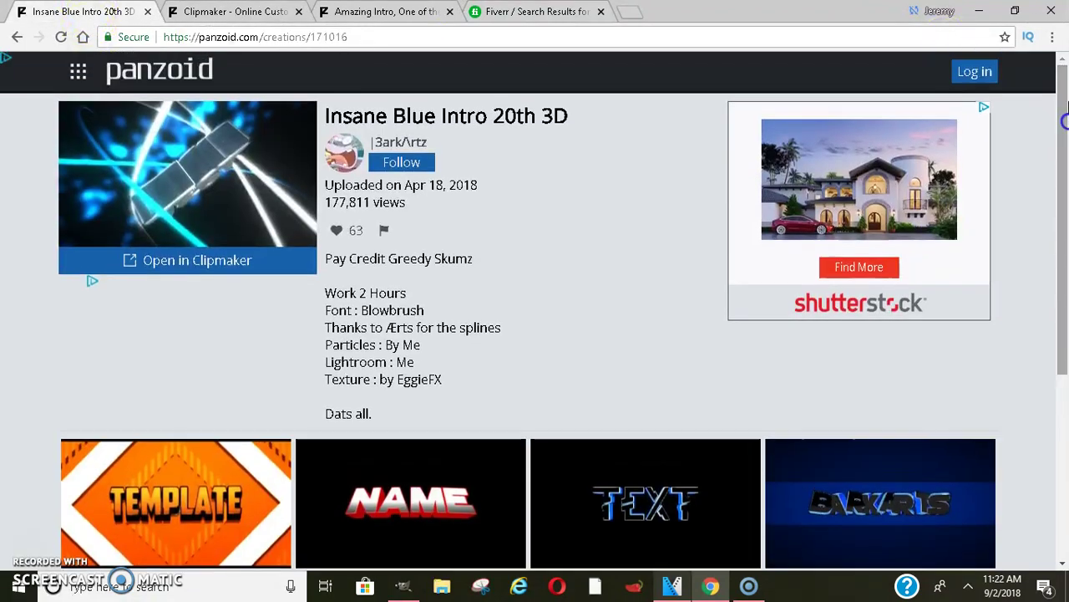
{"action": "left_click", "coordinate": [79, 72]}
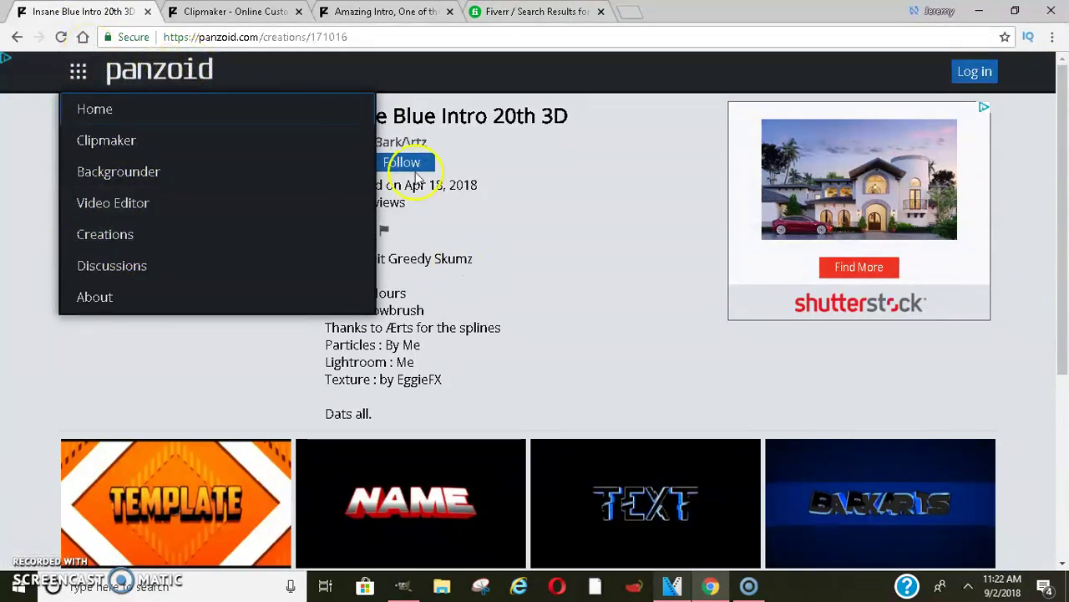
{"action": "key", "text": "ctrl+3"}
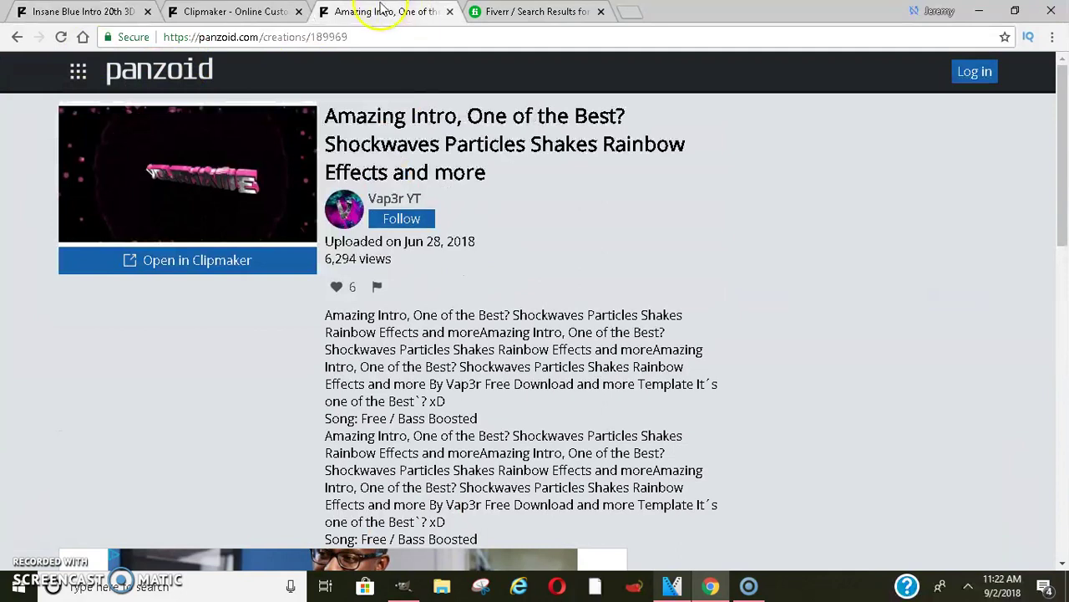
{"action": "mouse_move", "coordinate": [1061, 125]}
{"action": "left_mouse_down"}
{"action": "mouse_move", "coordinate": [1065, 450]}
{"action": "mouse_move", "coordinate": [1065, 337]}
{"action": "left_mouse_up"}
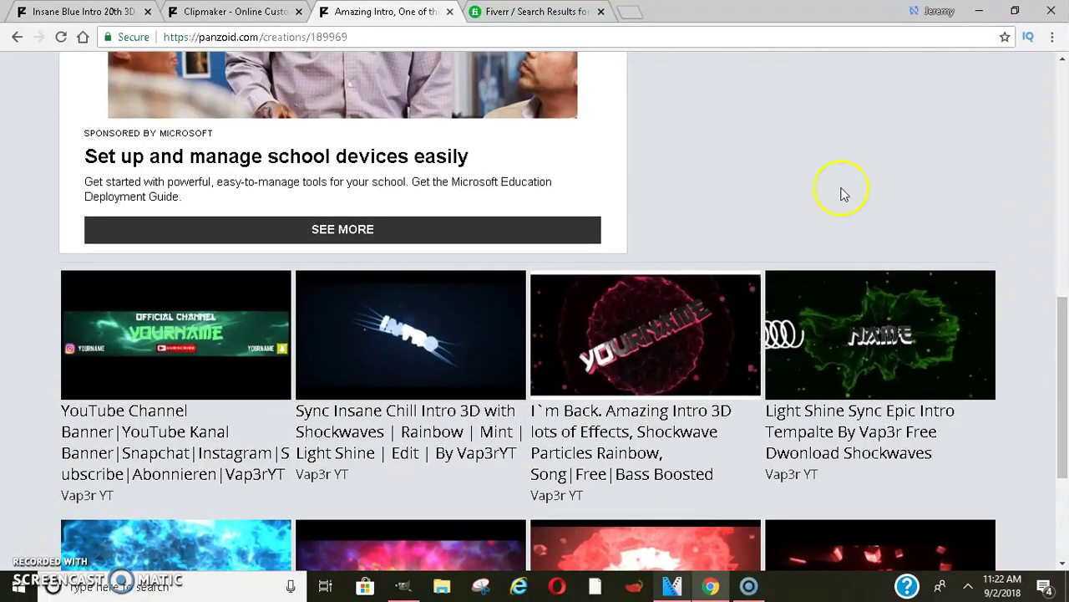
{"action": "left_click_drag", "start_coordinate": [1067, 288], "coordinate": [1067, 67]}
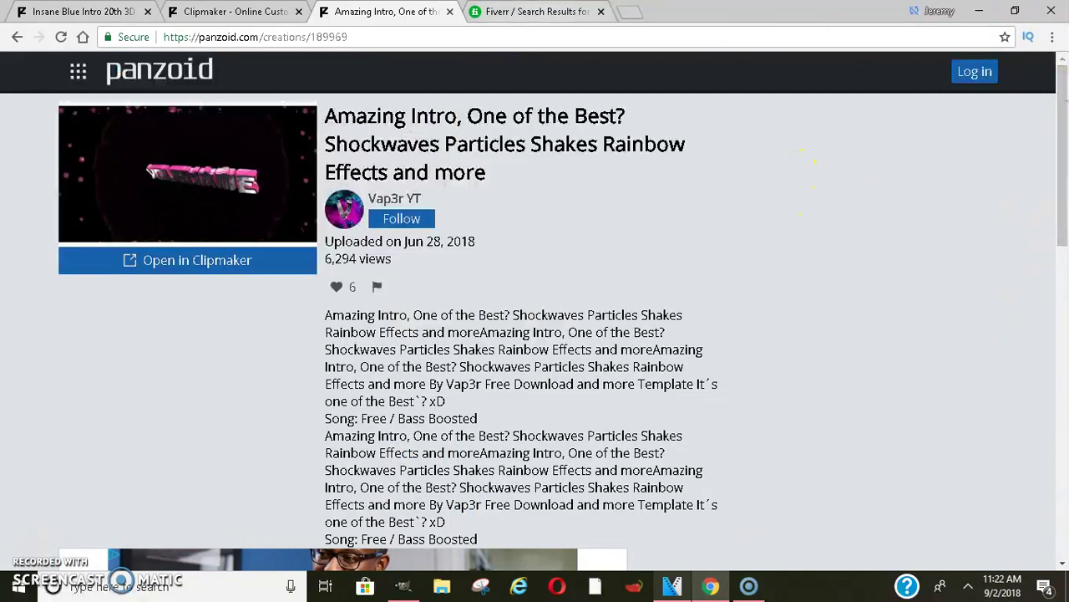
{"action": "left_click", "coordinate": [535, 12]}
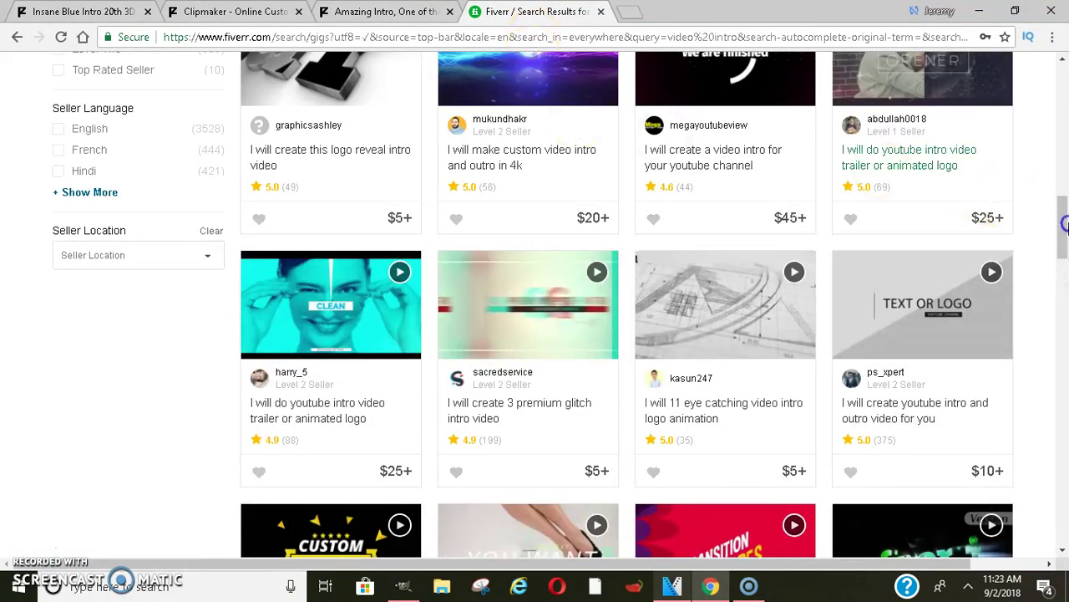
{"action": "left_click_drag", "start_coordinate": [1061, 251], "coordinate": [1063, 137]}
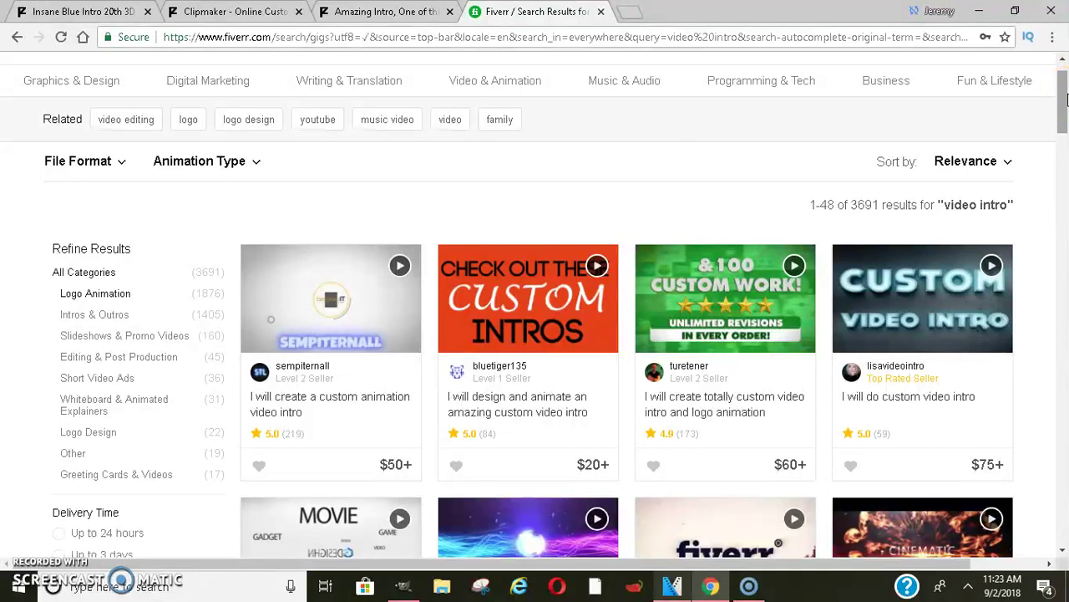
{"action": "mouse_move", "coordinate": [1067, 100]}
{"action": "left_mouse_down"}
{"action": "mouse_move", "coordinate": [1065, 117]}
{"action": "mouse_move", "coordinate": [1067, 100]}
{"action": "left_mouse_up"}
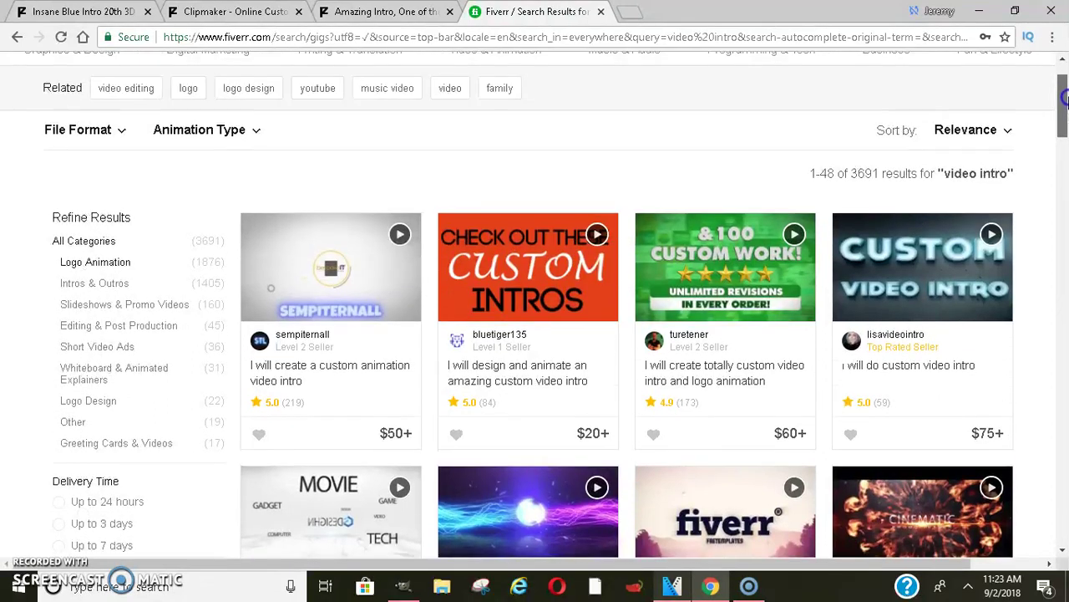